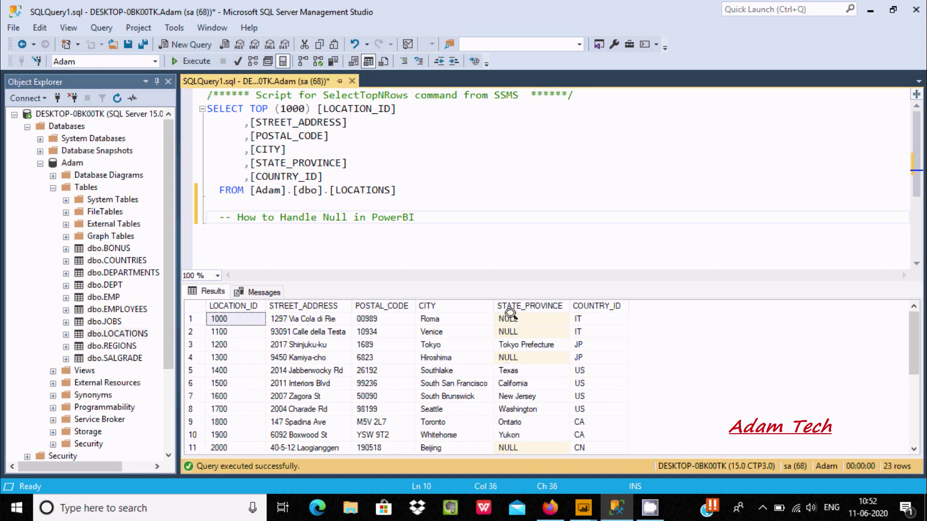
# Open the Power Query Editor from Power BI Desktop's Transform data and maximize it.
pyautogui.click(510, 318)
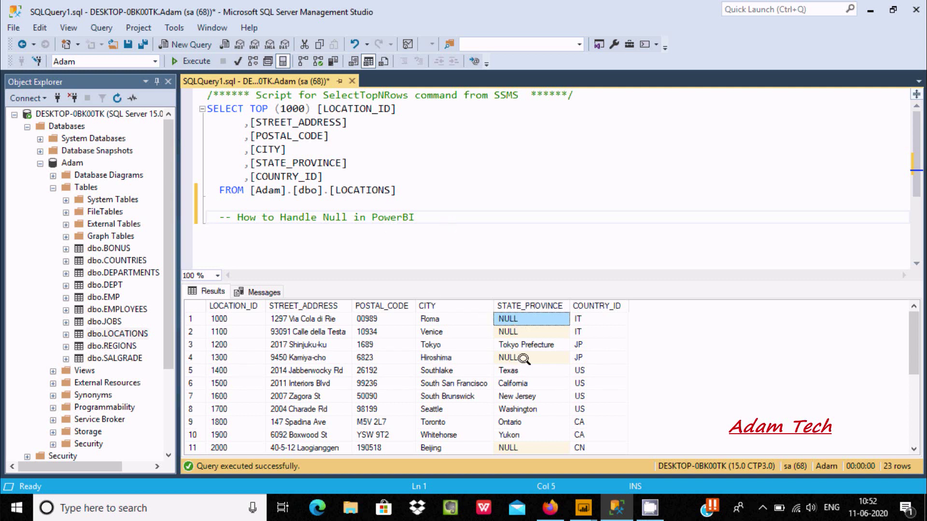
pyautogui.moveTo(583, 506)
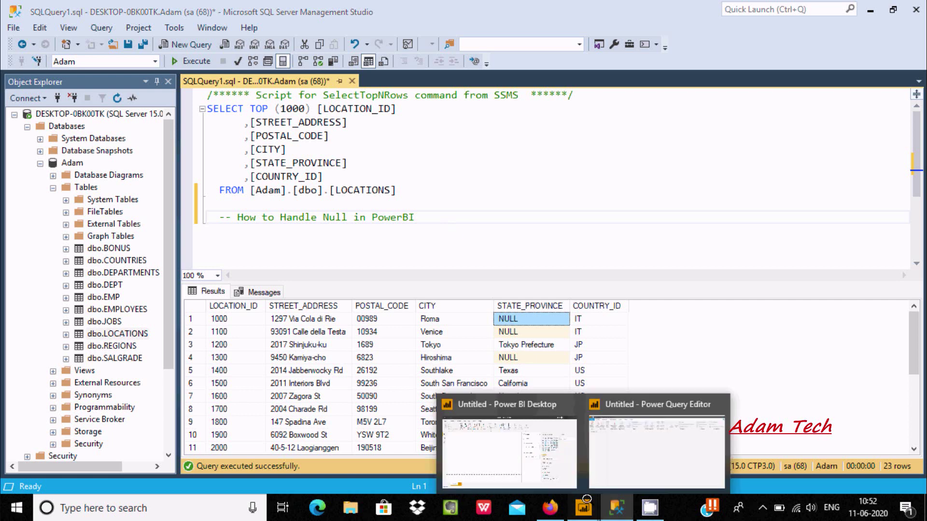
pyautogui.click(558, 487)
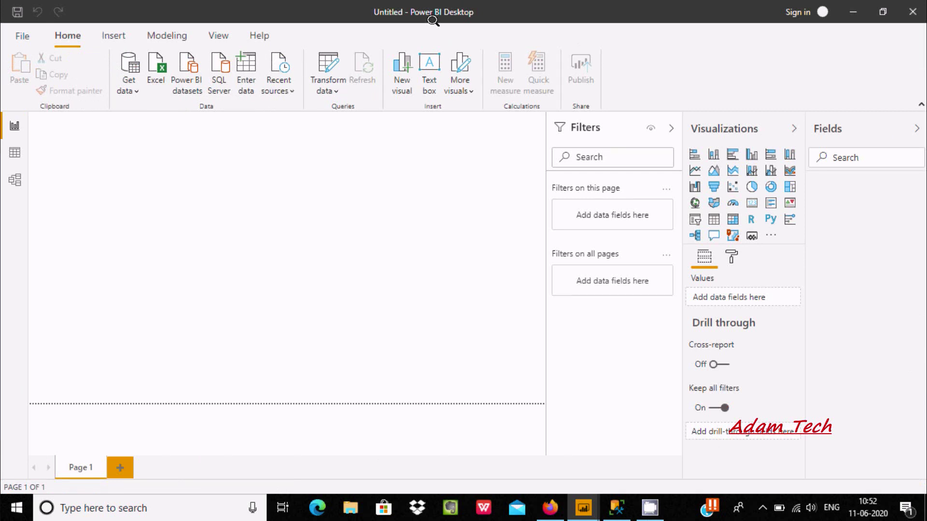
pyautogui.click(327, 65)
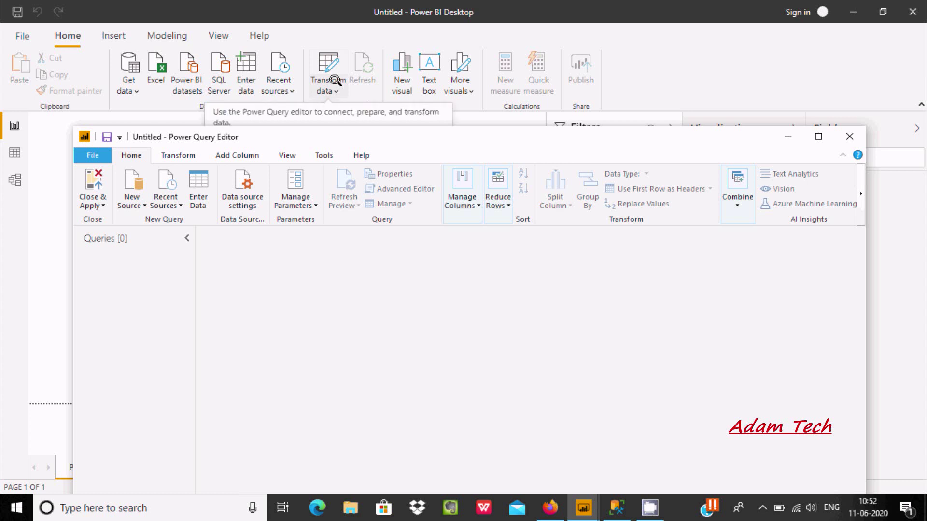
pyautogui.click(818, 137)
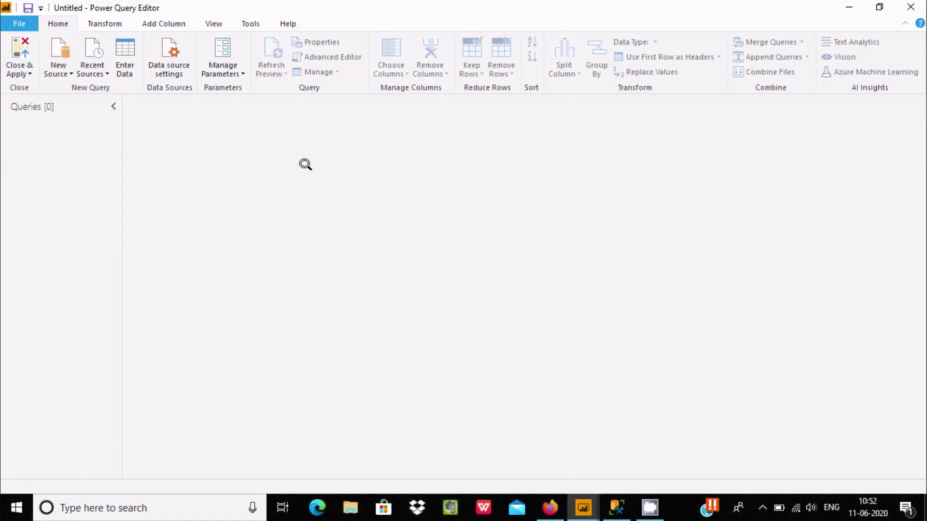
pyautogui.click(613, 506)
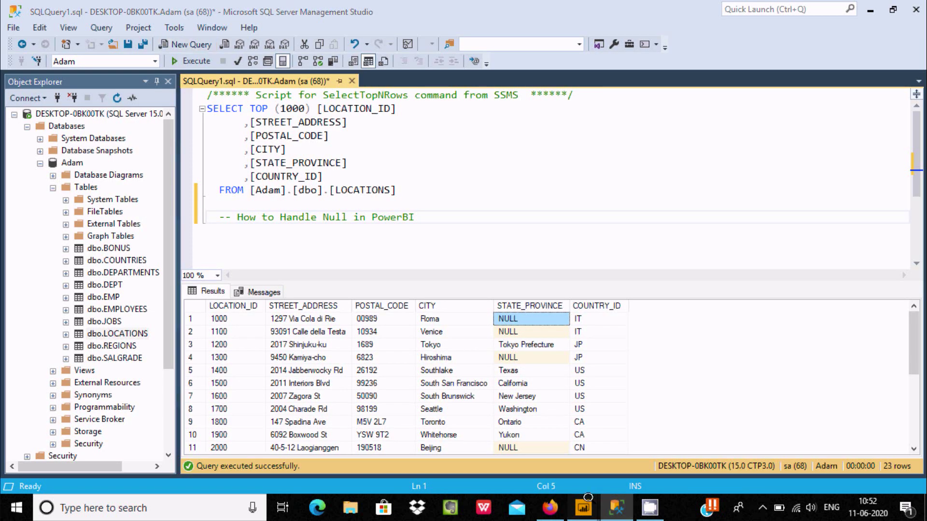
pyautogui.moveTo(585, 502)
pyautogui.click(610, 403)
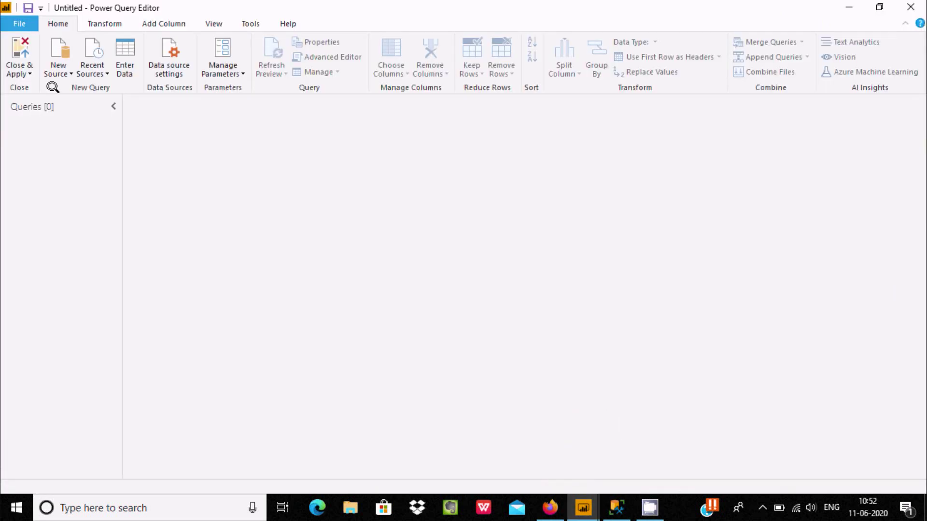
pyautogui.click(54, 66)
# Pick SQL Server as the source and enter database Adam, checked against SSMS.
pyautogui.click(90, 128)
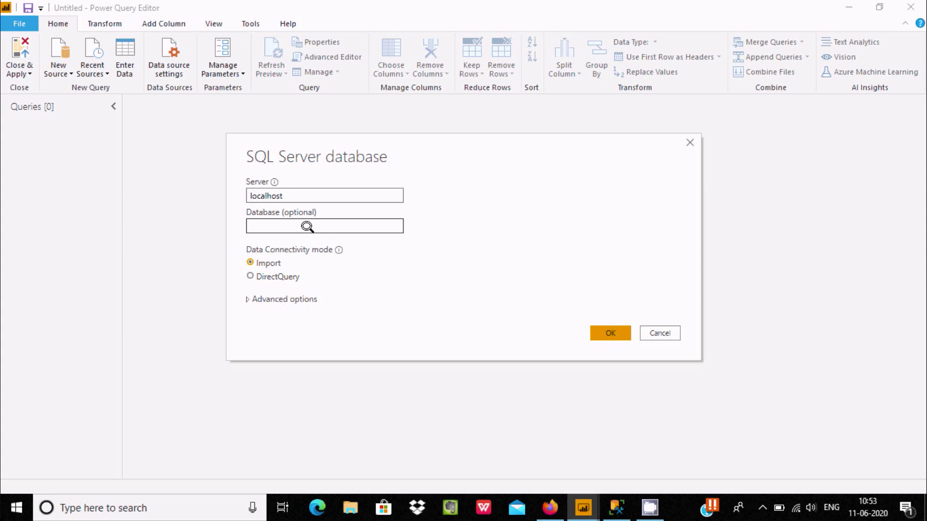
pyautogui.click(307, 226)
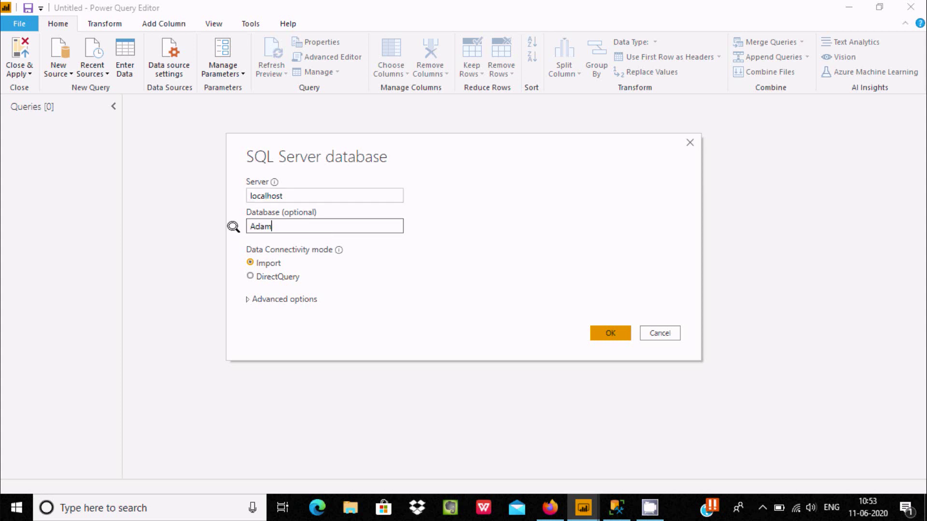
pyautogui.click(616, 506)
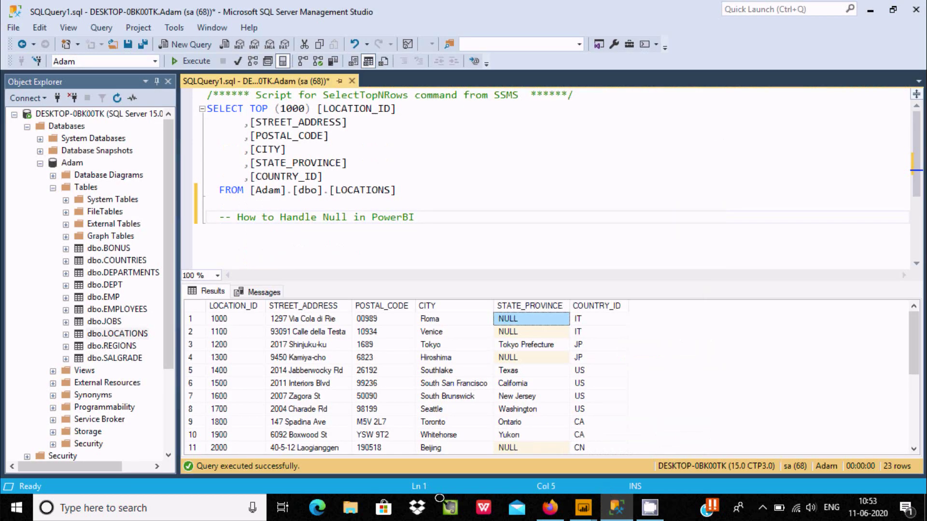
pyautogui.moveTo(583, 507)
pyautogui.click(624, 430)
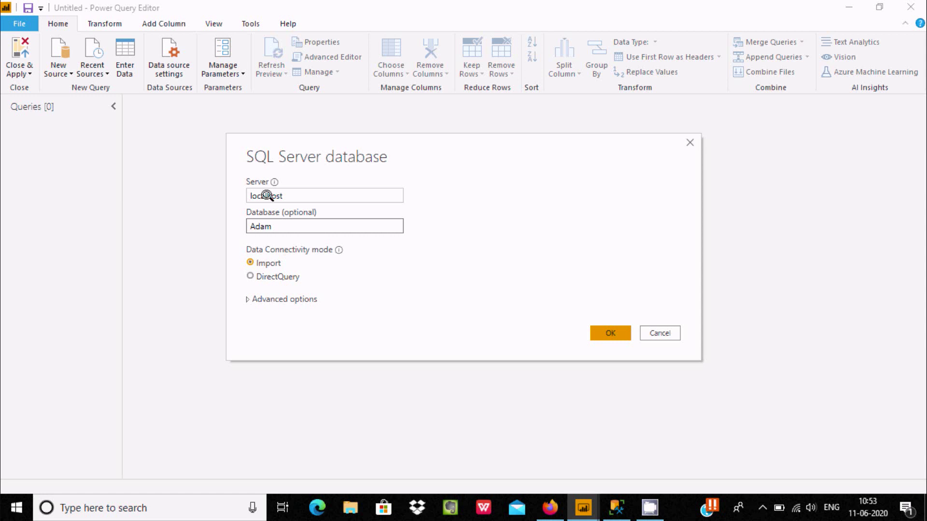
# Connect to Adam on localhost, then preview and tick the LOCATIONS table.
pyautogui.click(611, 332)
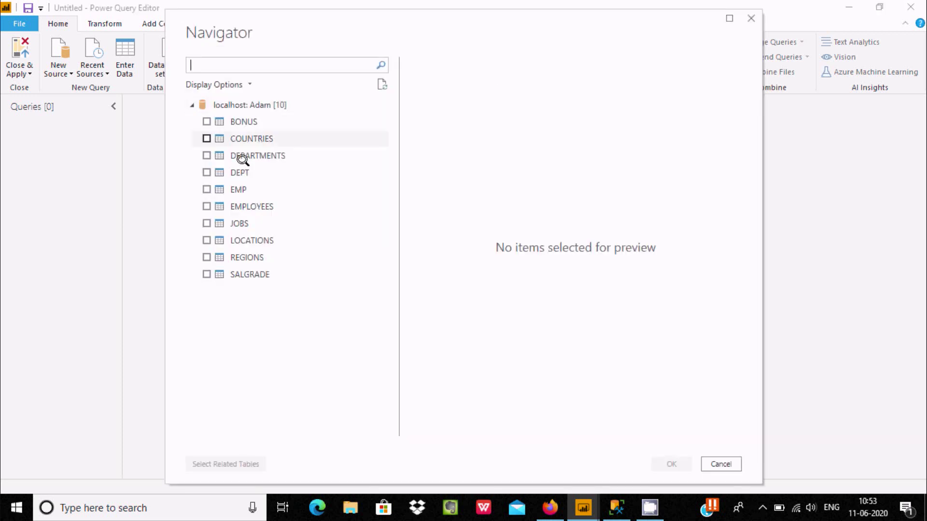
pyautogui.click(208, 232)
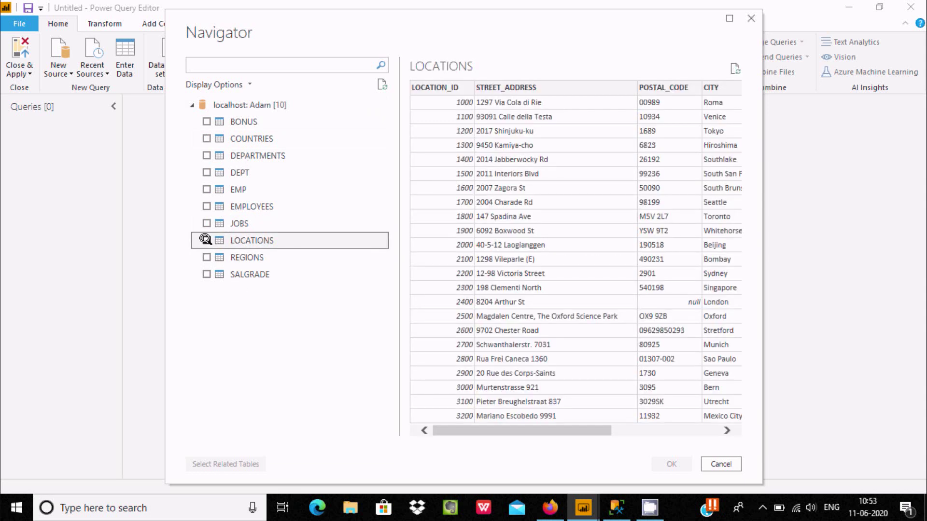
pyautogui.moveTo(587, 424); pyautogui.dragTo(701, 415)
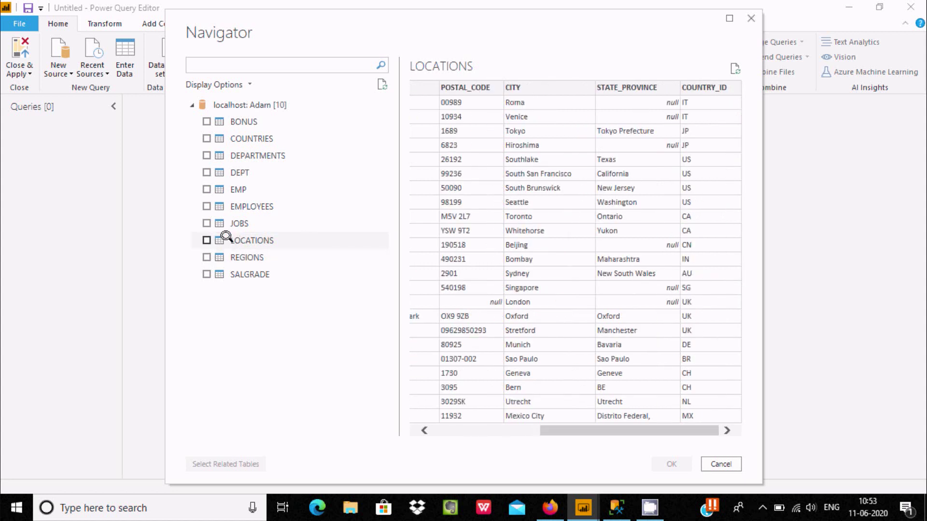
pyautogui.click(204, 238)
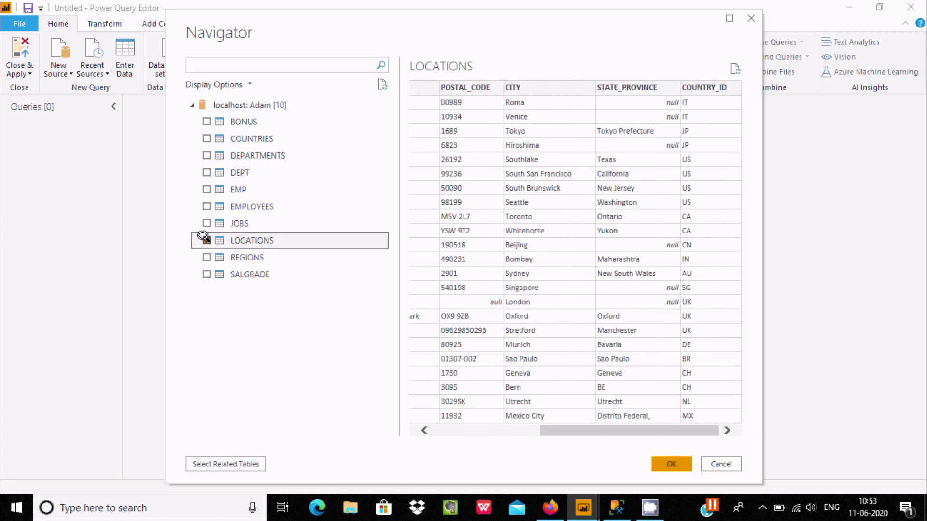
# Preview JOBS, tick EMPLOYEES, and preview the SALGRADE and REGIONS tables.
pyautogui.click(244, 222)
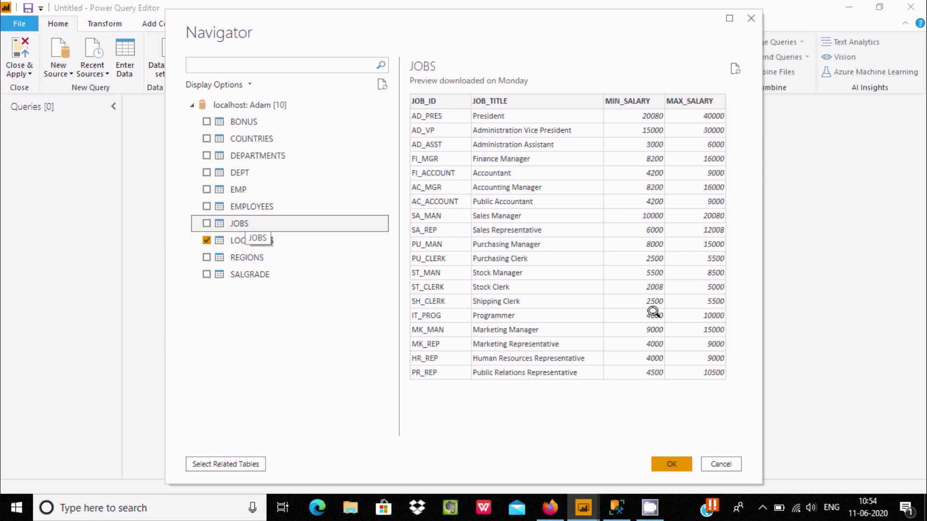
pyautogui.click(267, 203)
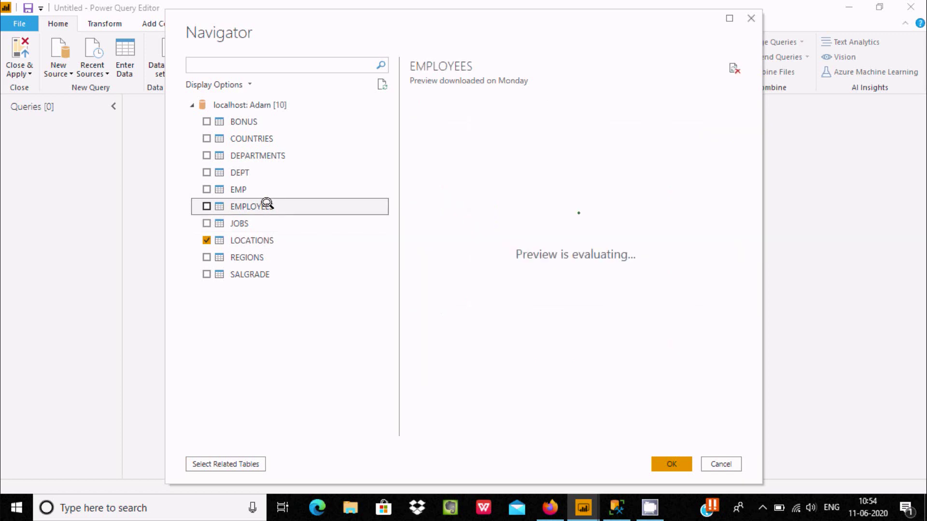
pyautogui.moveTo(533, 429); pyautogui.dragTo(686, 431)
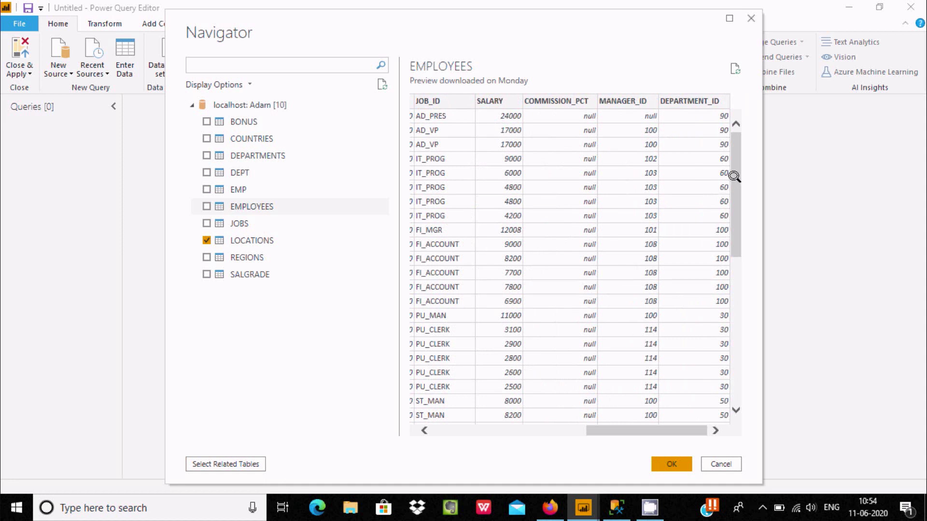
pyautogui.moveTo(733, 176); pyautogui.dragTo(734, 323)
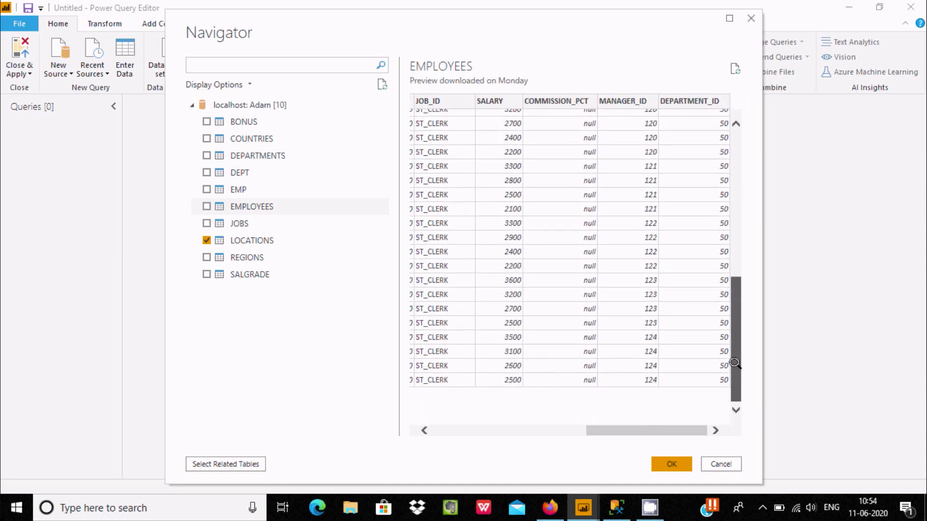
pyautogui.moveTo(734, 363); pyautogui.dragTo(726, 155)
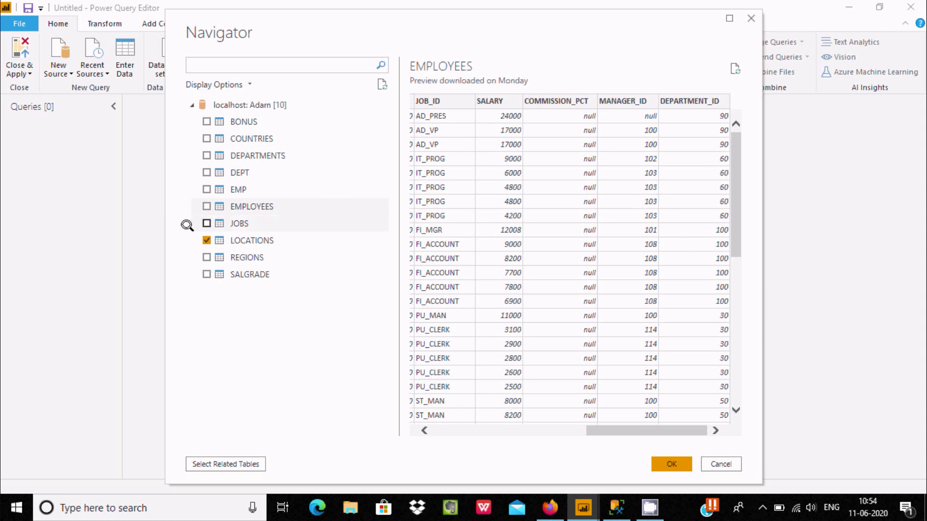
pyautogui.click(203, 199)
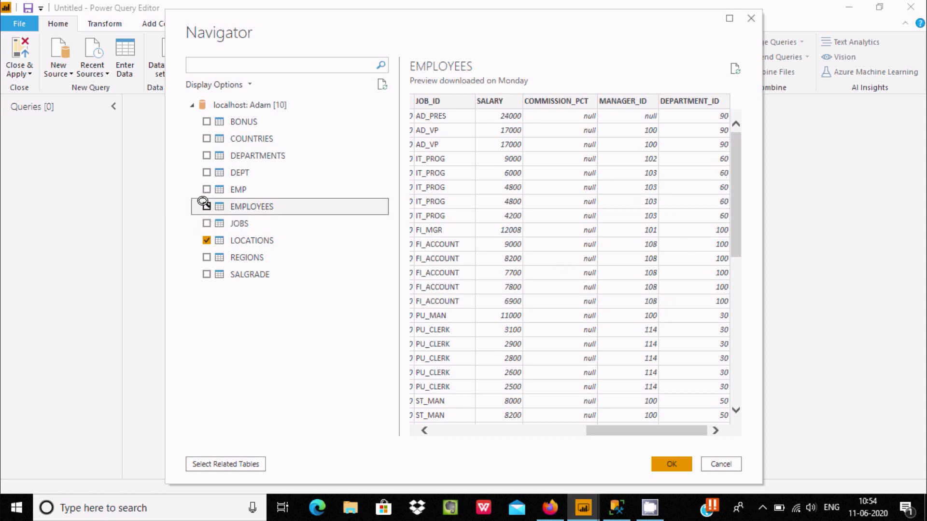
pyautogui.click(205, 203)
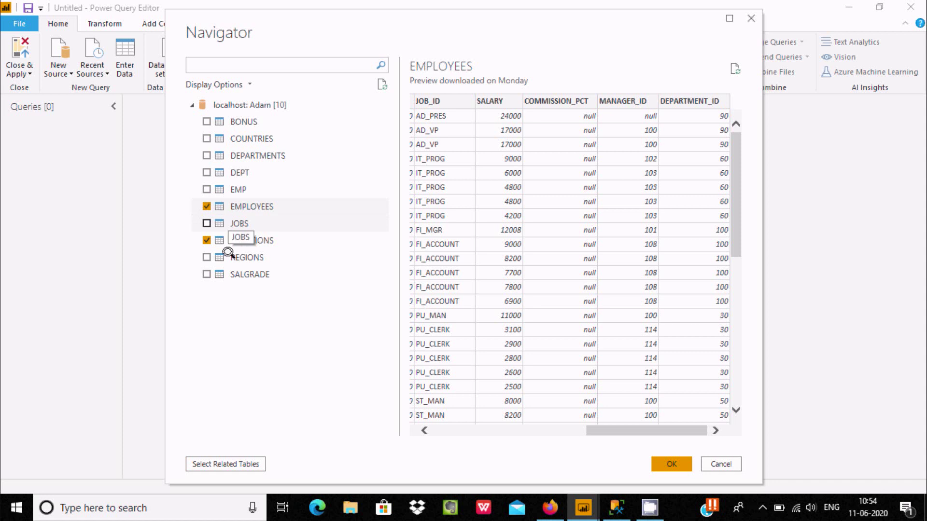
pyautogui.click(235, 273)
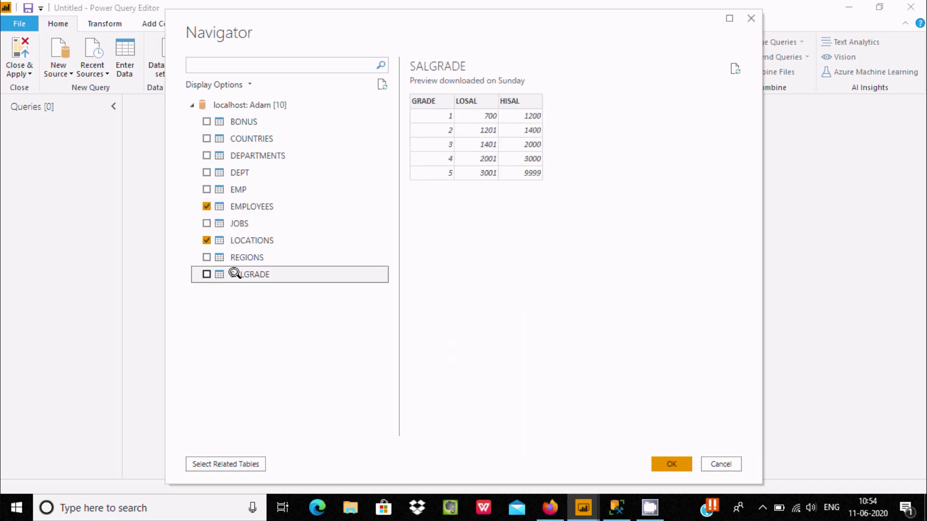
pyautogui.click(235, 257)
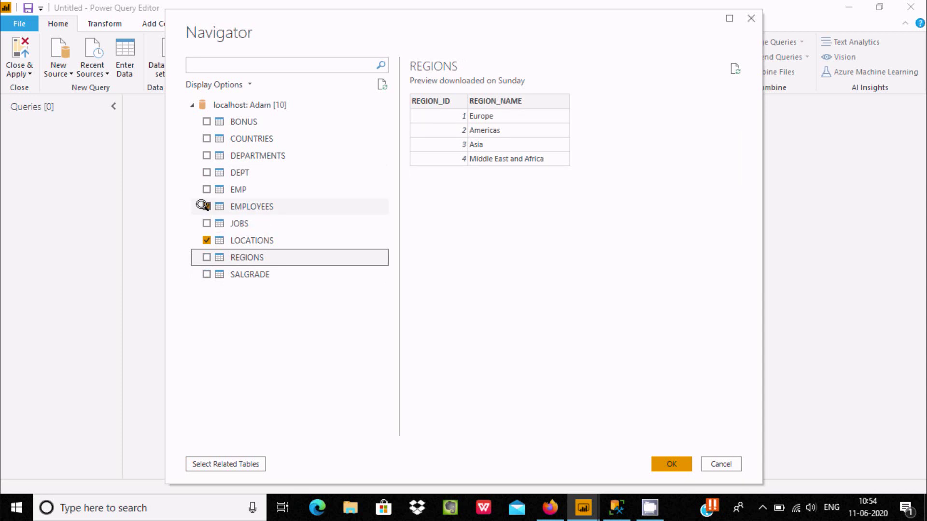
# Load LOCATIONS and EMPLOYEES, then select the EMPLOYEES COMMISSION_PCT column.
pyautogui.click(665, 456)
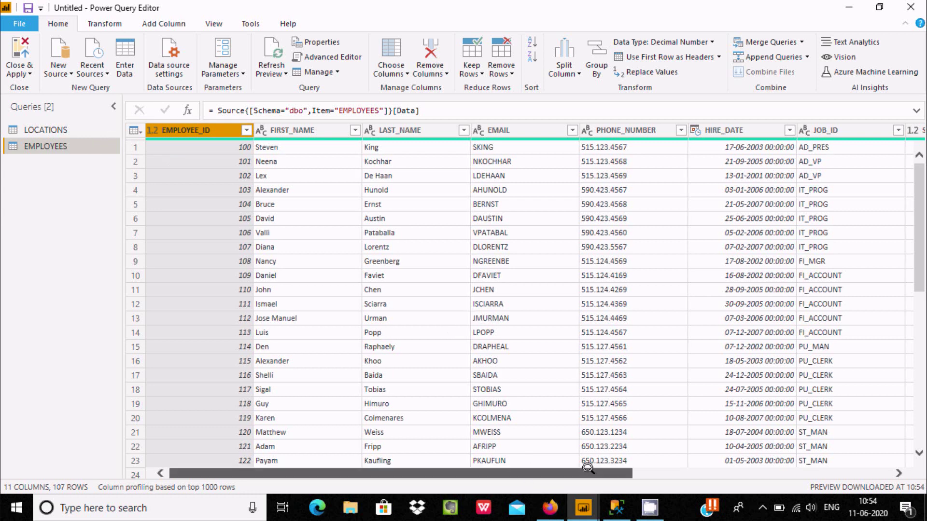
pyautogui.moveTo(587, 467); pyautogui.dragTo(767, 466)
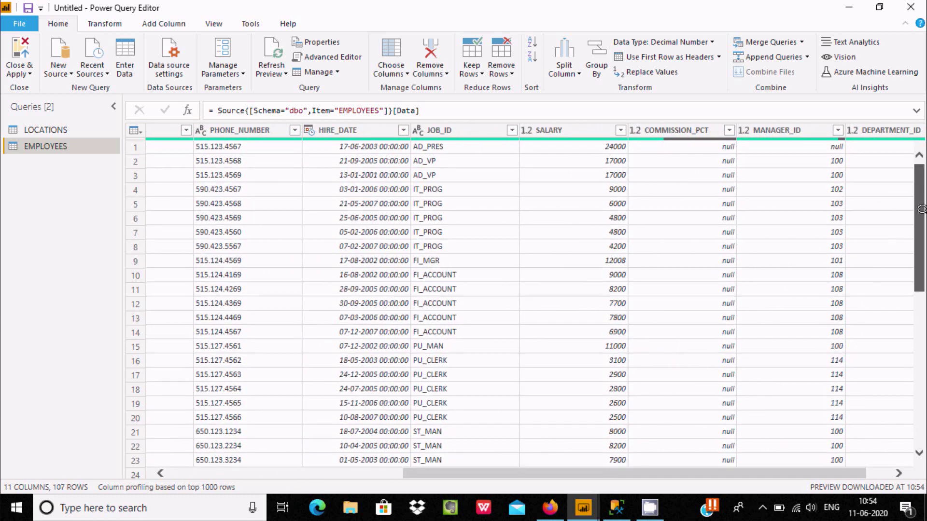
pyautogui.moveTo(921, 209); pyautogui.dragTo(920, 417)
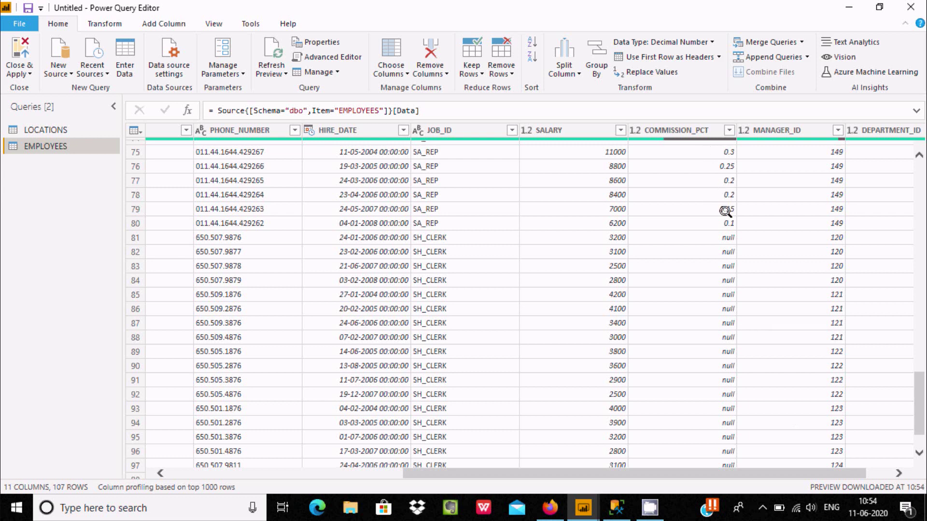
pyautogui.moveTo(916, 390); pyautogui.dragTo(907, 150)
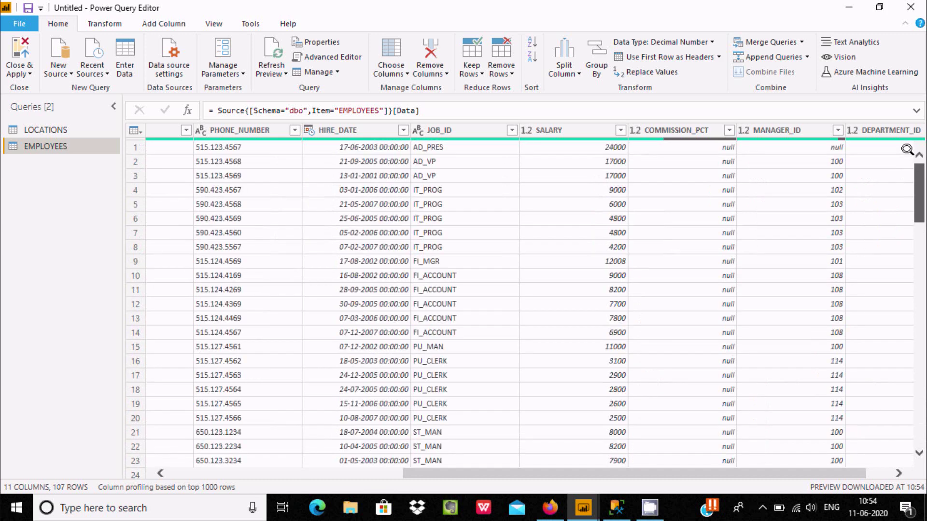
pyautogui.click(681, 127)
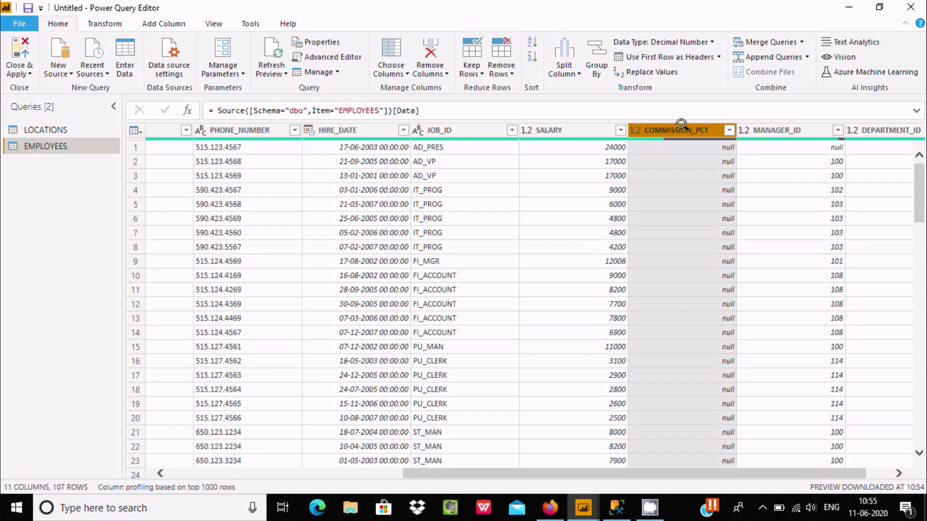
pyautogui.hotkey('alt', 't')
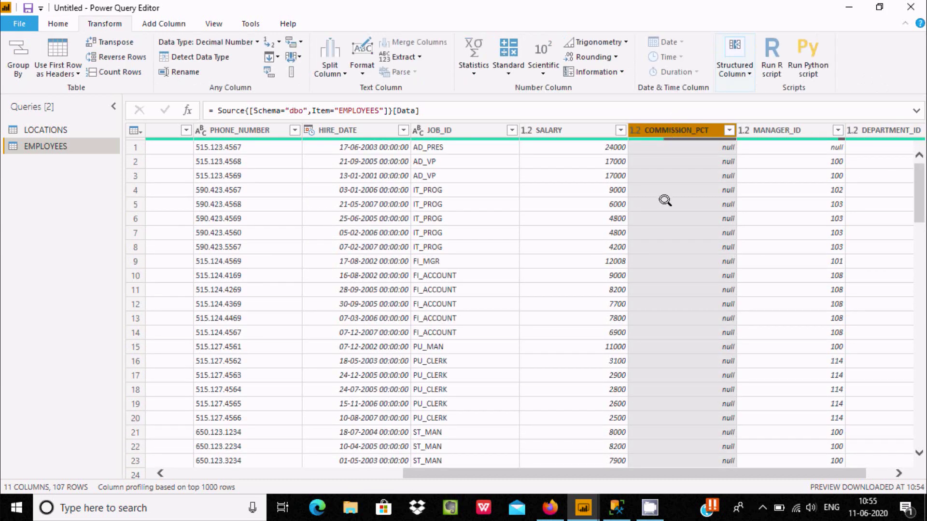
# Use Replace Values on COMMISSION_PCT to turn null into 0.00.
pyautogui.rightClick(669, 123)
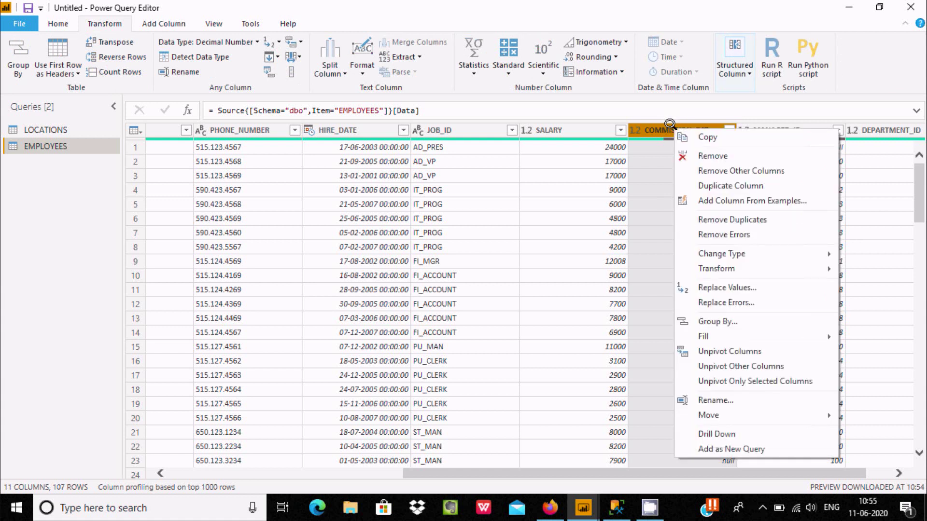
pyautogui.click(714, 286)
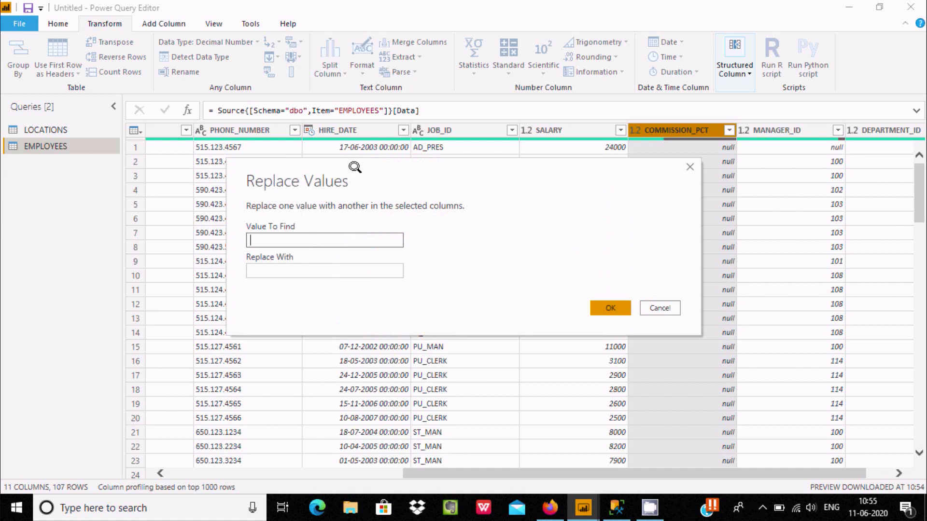
pyautogui.moveTo(353, 165); pyautogui.dragTo(512, 211)
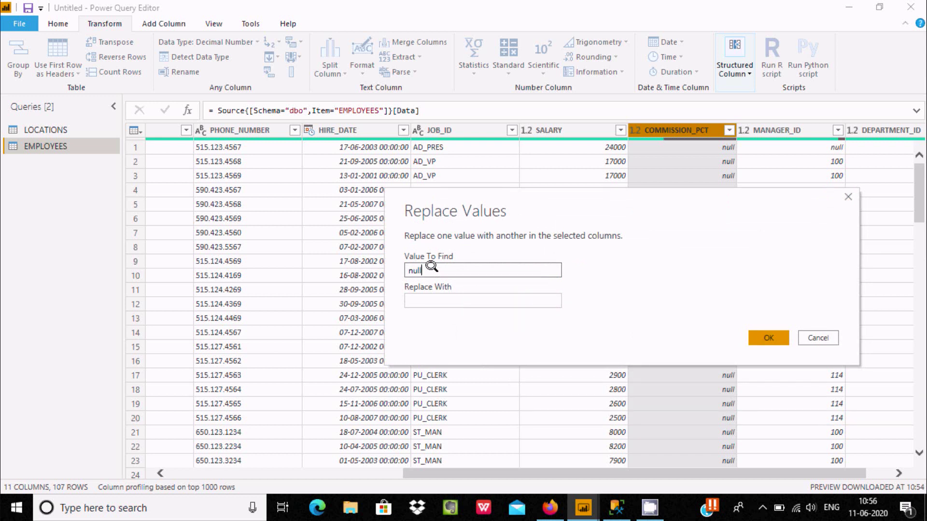
pyautogui.click(423, 298)
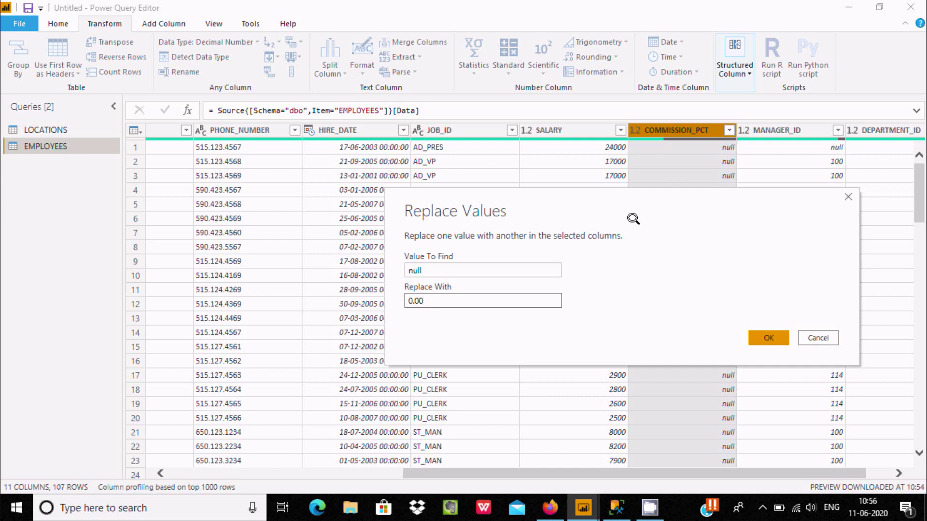
pyautogui.click(769, 338)
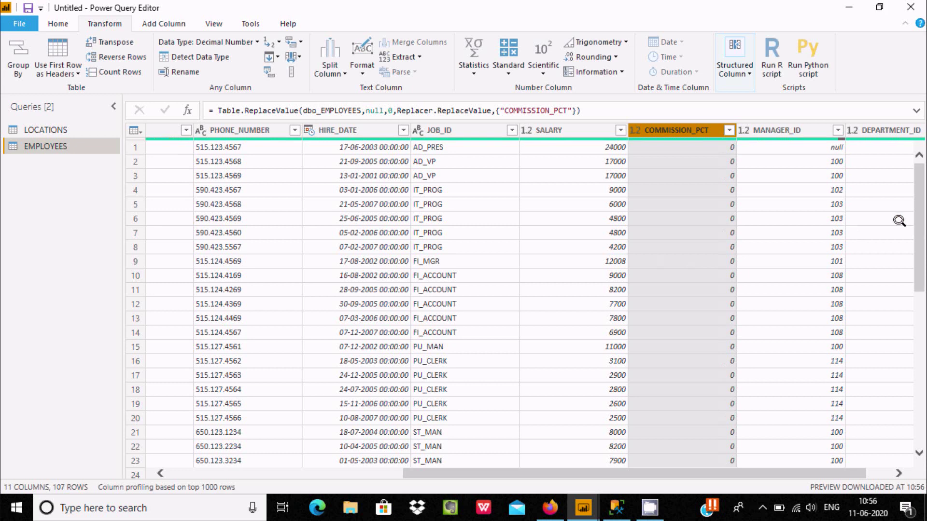
# Scroll EMPLOYEES to verify the zeros, then switch to the LOCATIONS query.
pyautogui.moveTo(913, 202); pyautogui.dragTo(921, 285)
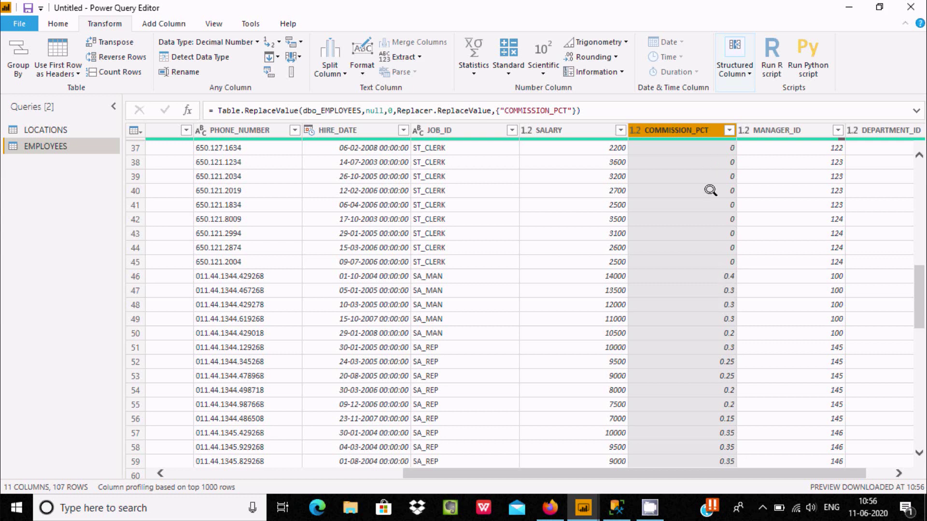
pyautogui.moveTo(912, 283); pyautogui.dragTo(911, 130)
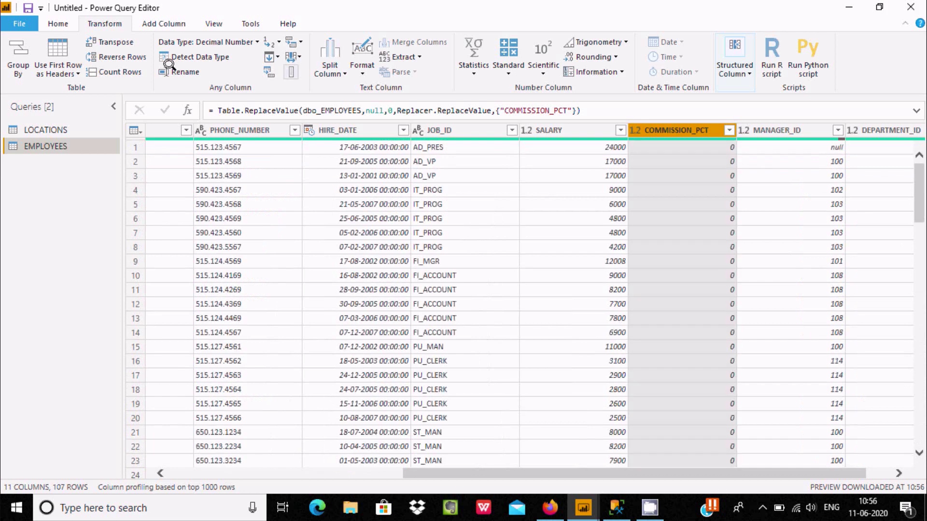
pyautogui.click(49, 130)
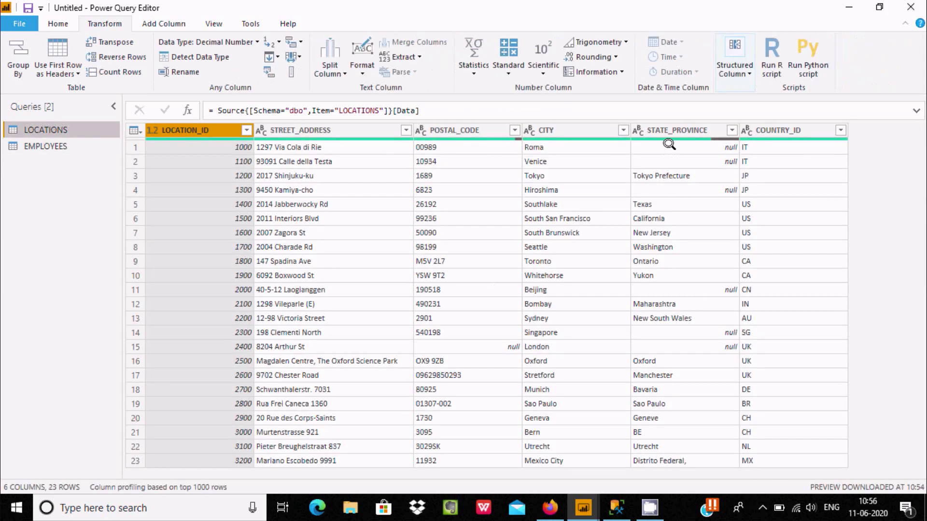
# Open Replace Values for the STATE_PROVINCE column with null as the value to find.
pyautogui.click(669, 130)
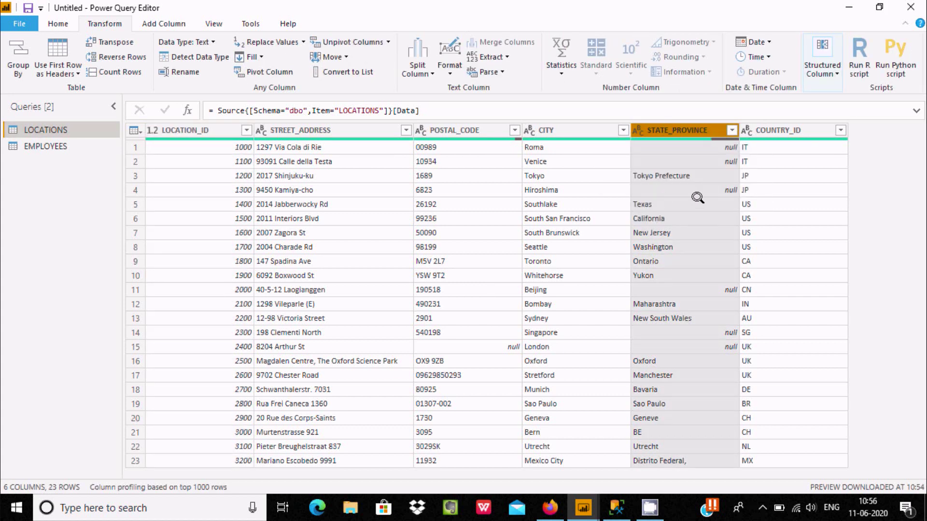
pyautogui.rightClick(673, 124)
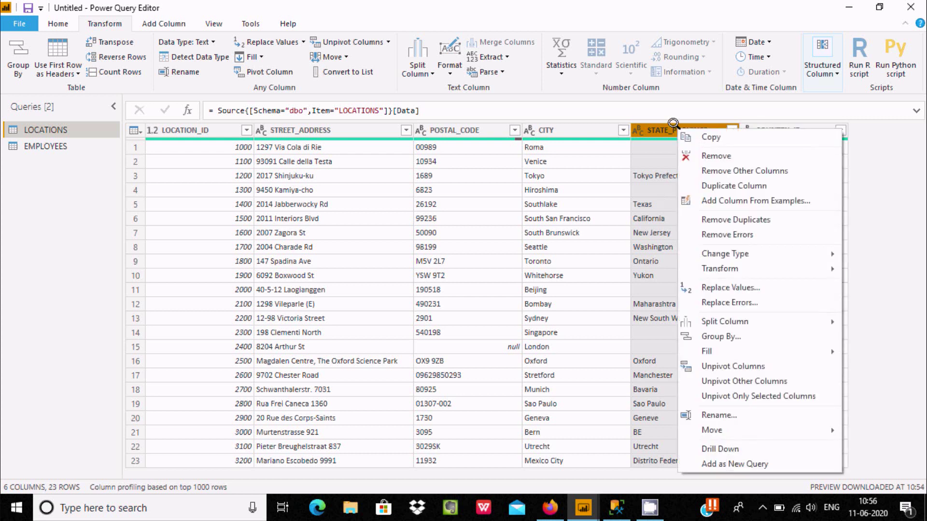
pyautogui.click(761, 286)
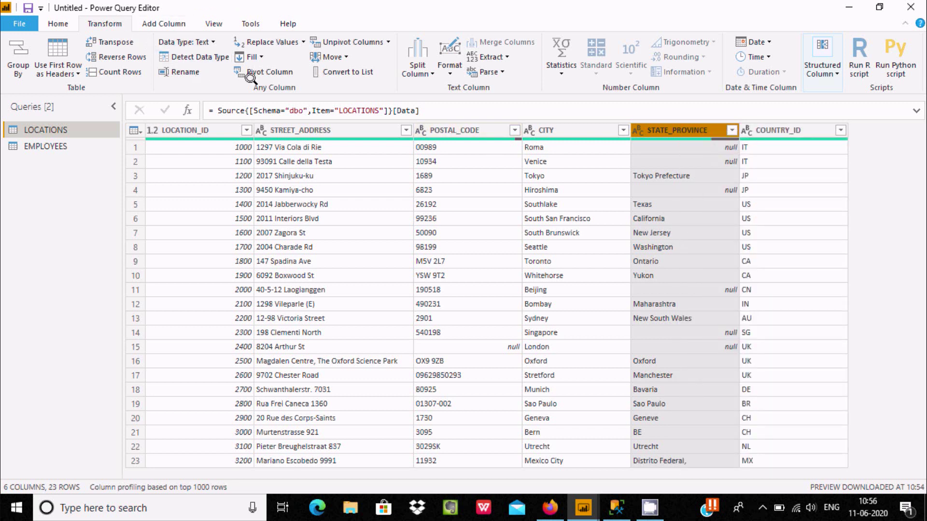
pyautogui.click(303, 42)
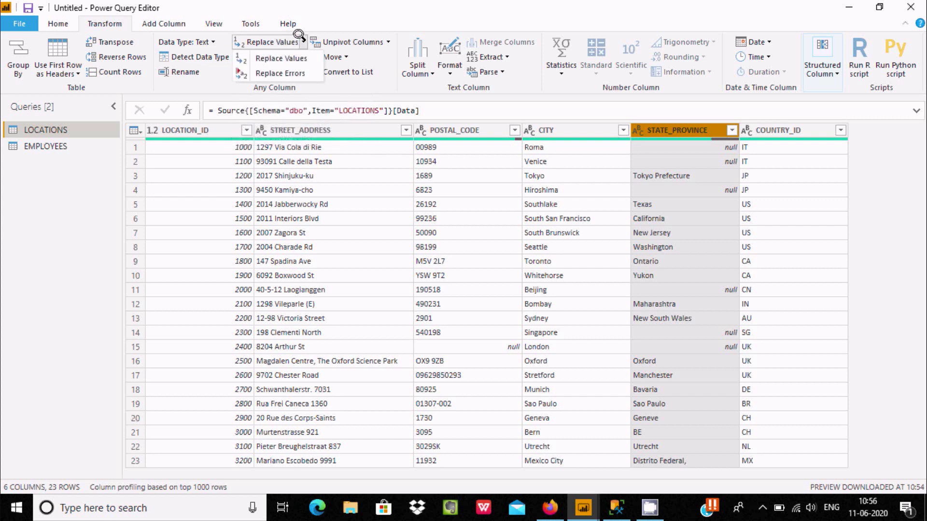
pyautogui.click(276, 58)
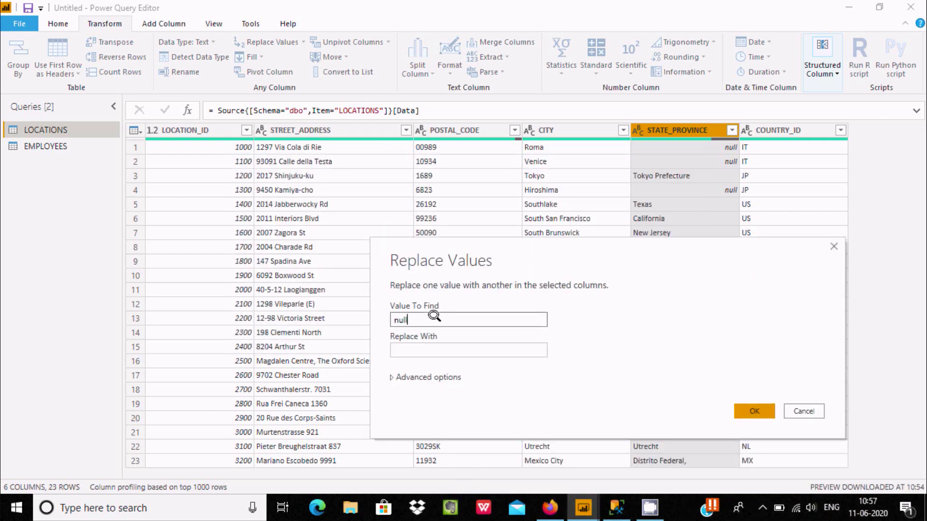
# Replace STATE_PROVINCE nulls with Error, matching entire cell contents only.
pyautogui.click(422, 348)
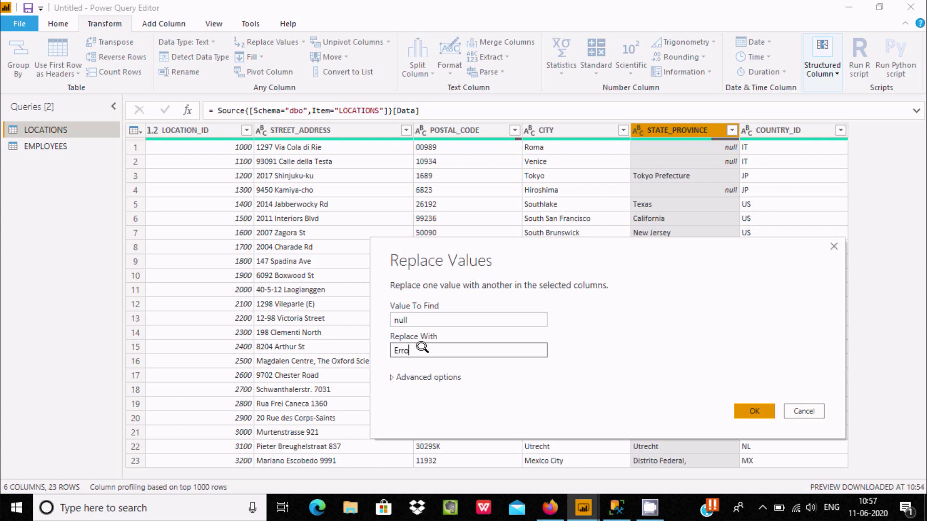
pyautogui.click(410, 378)
pyautogui.moveTo(493, 247); pyautogui.dragTo(378, 155)
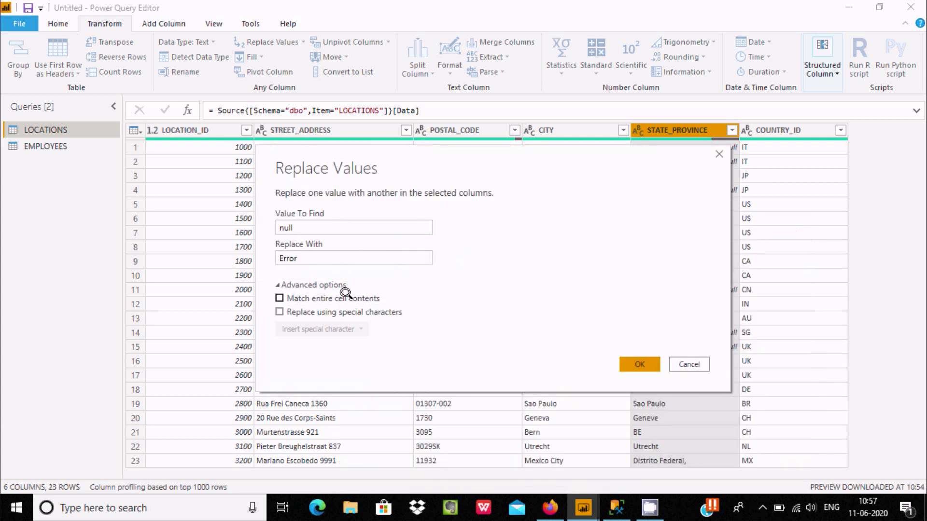
pyautogui.click(279, 298)
pyautogui.click(633, 364)
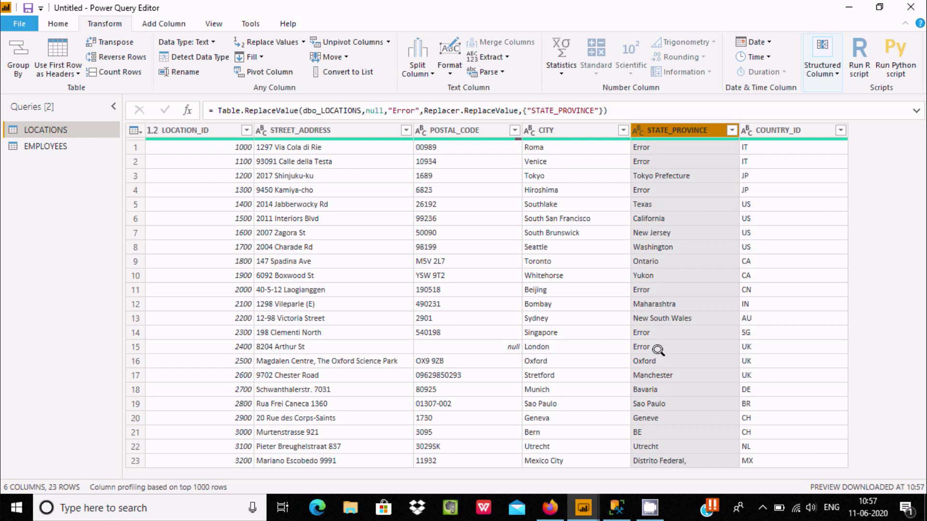
# Replace the null in the POSTAL_CODE column with 0.
pyautogui.click(445, 130)
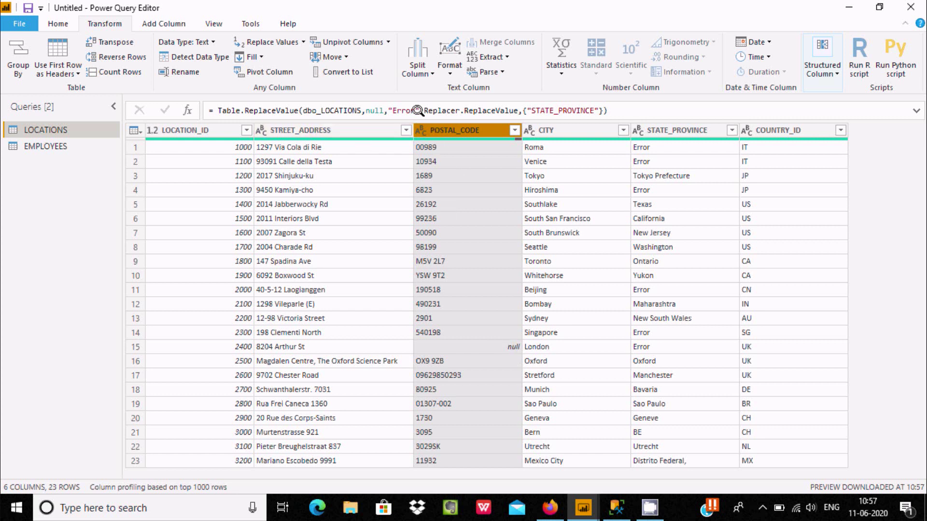
pyautogui.click(303, 42)
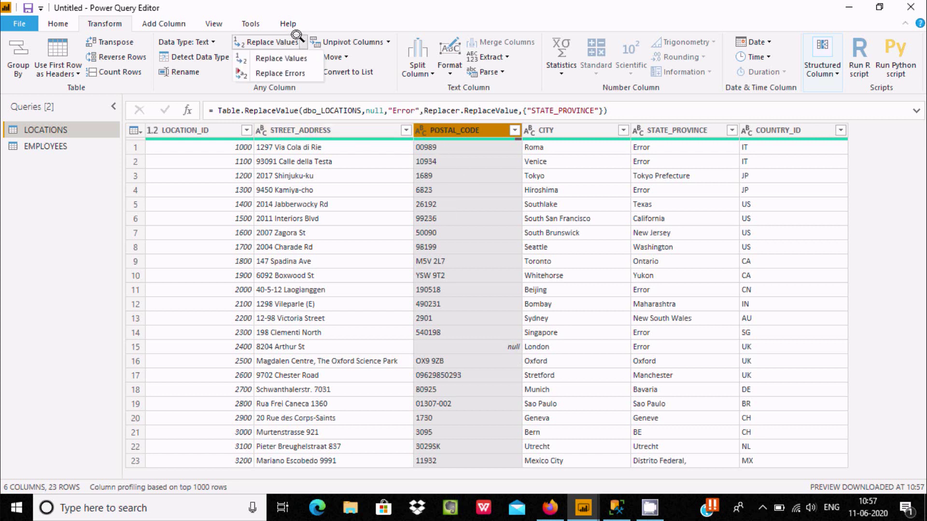
pyautogui.click(291, 54)
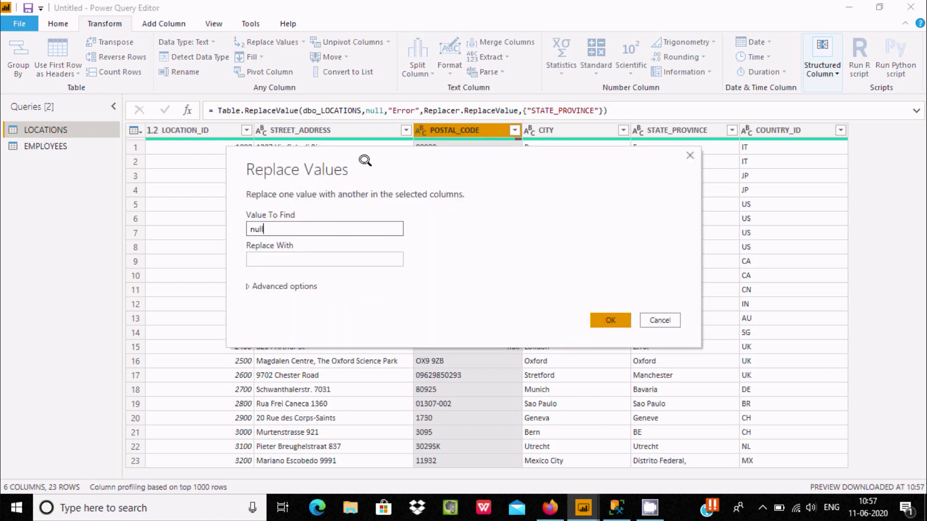
pyautogui.moveTo(365, 157); pyautogui.dragTo(627, 170)
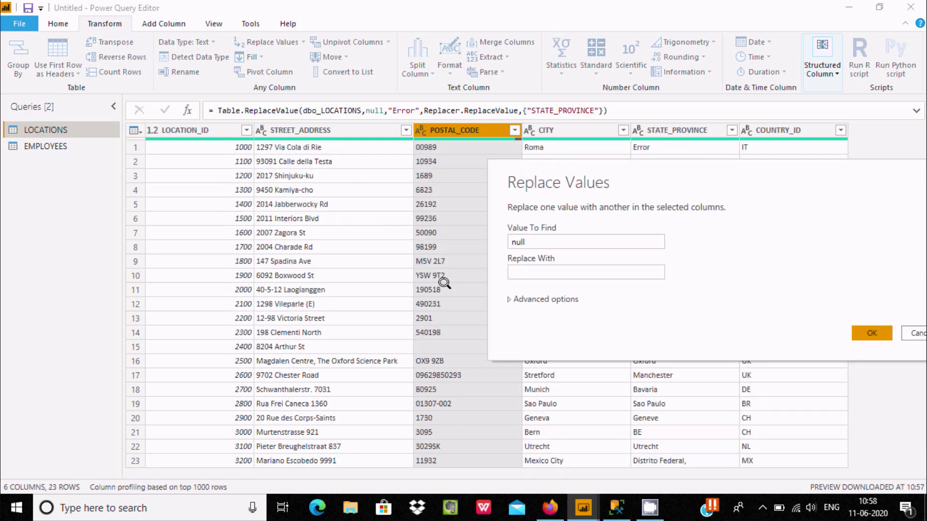
pyautogui.click(513, 268)
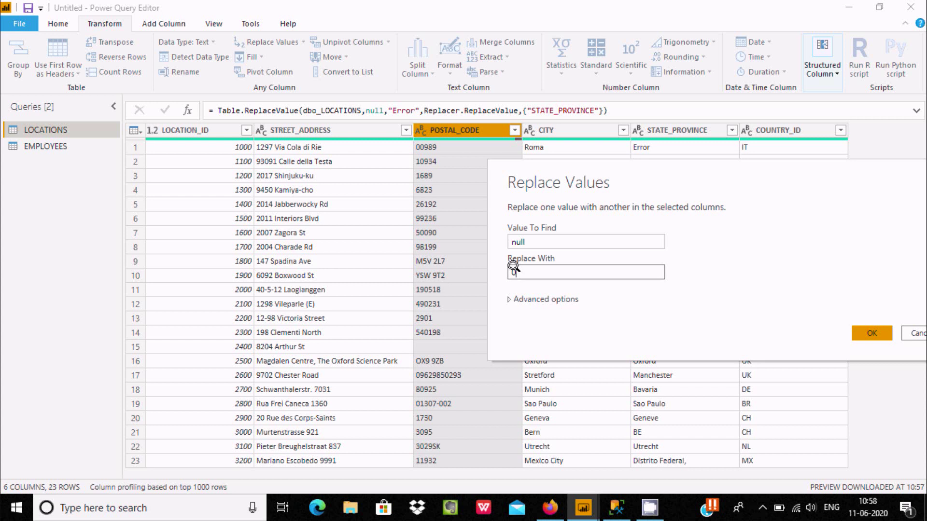
pyautogui.moveTo(610, 168); pyautogui.dragTo(460, 147)
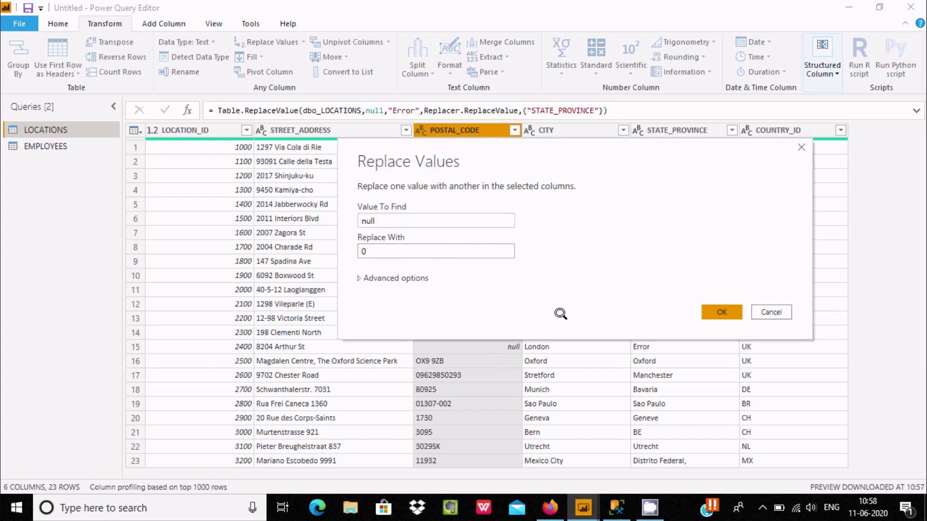
pyautogui.click(721, 312)
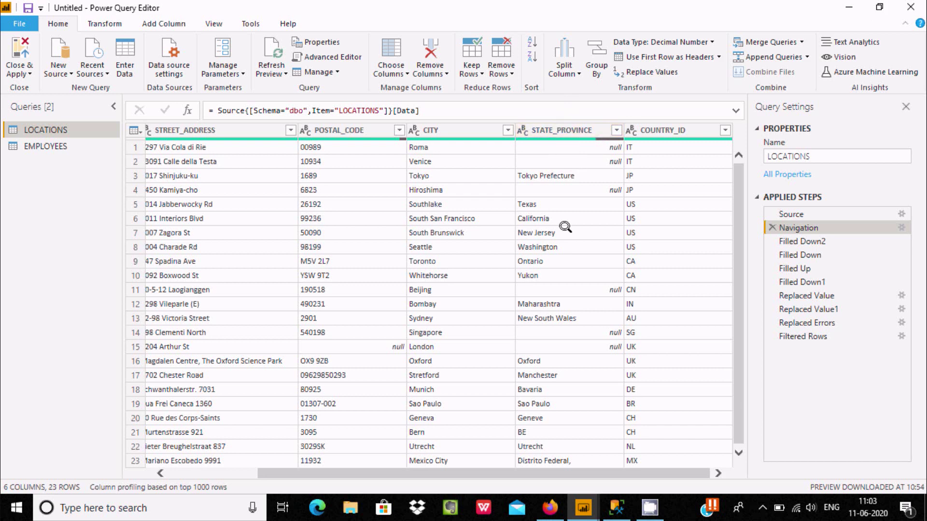
# Insert a Filled Up1 step after Navigation, filling STATE_PROVINCE nulls upward.
pyautogui.rightClick(561, 124)
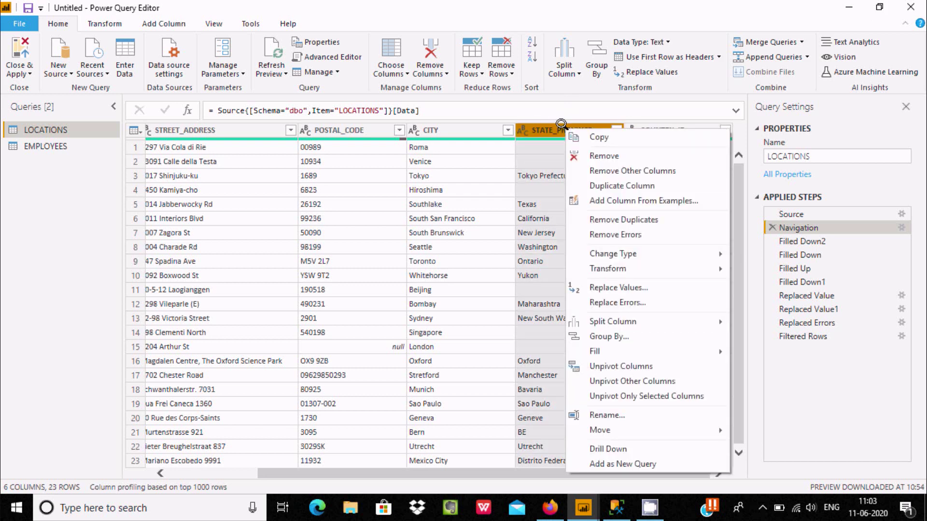
pyautogui.moveTo(604, 344)
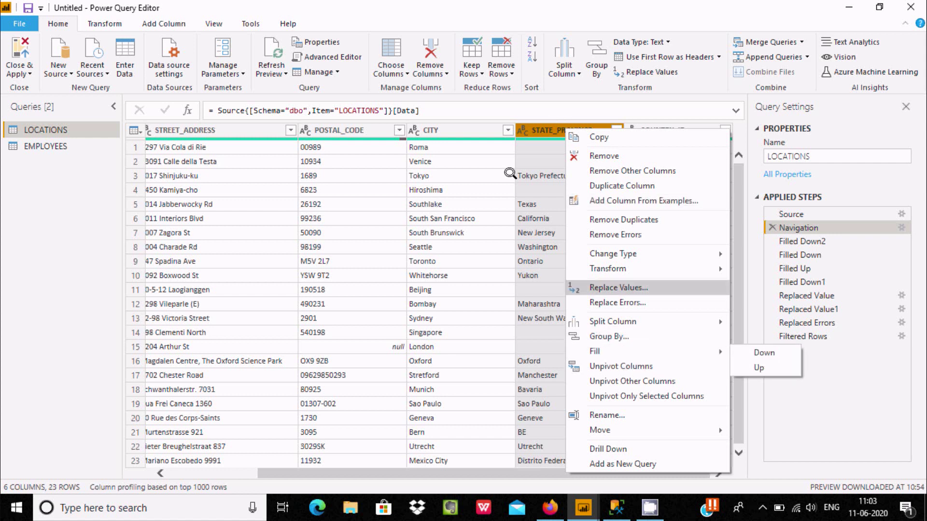
pyautogui.click(531, 175)
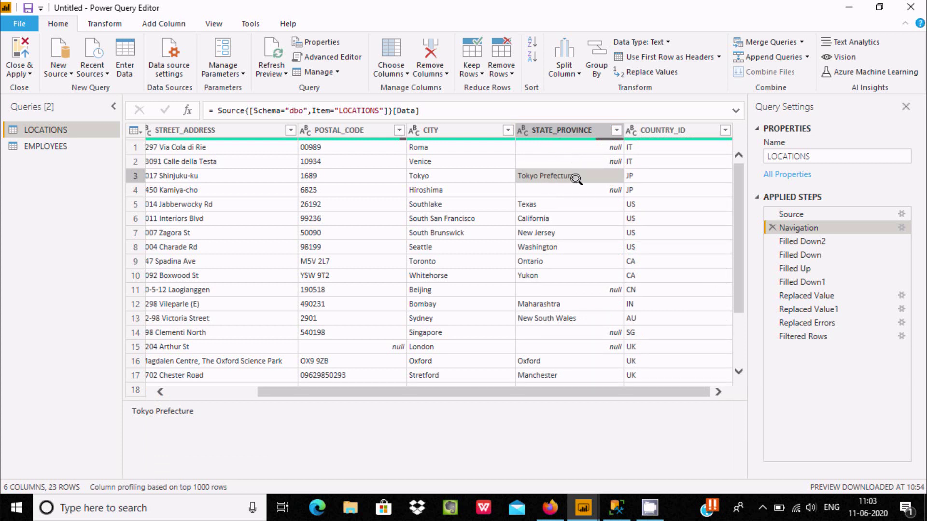
pyautogui.rightClick(557, 128)
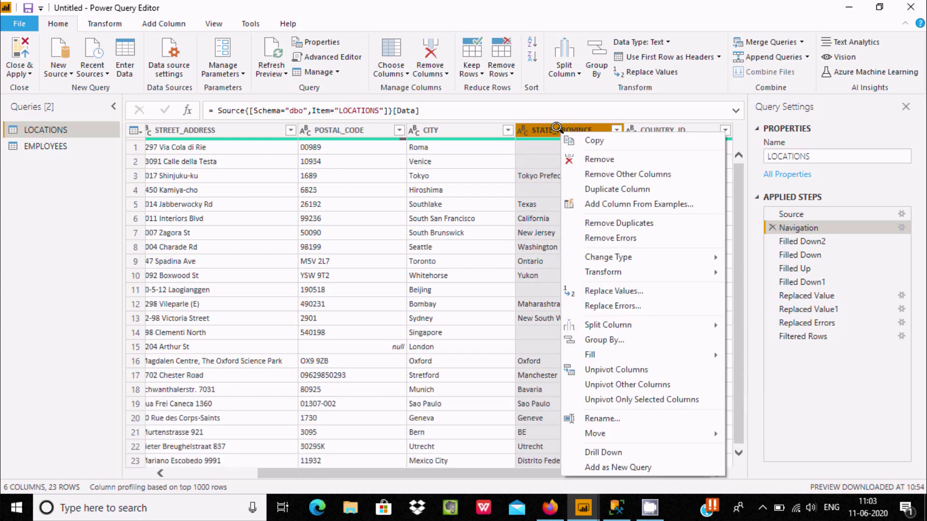
pyautogui.moveTo(596, 355)
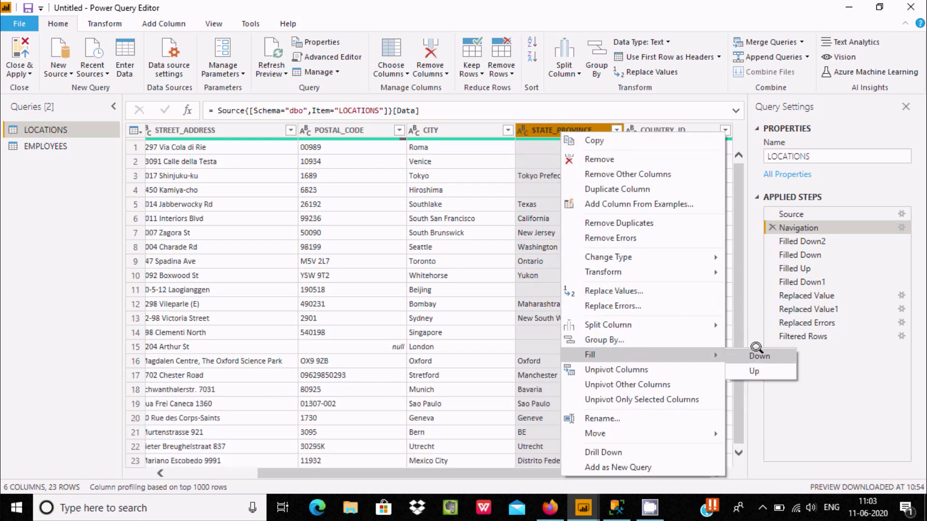
pyautogui.click(756, 349)
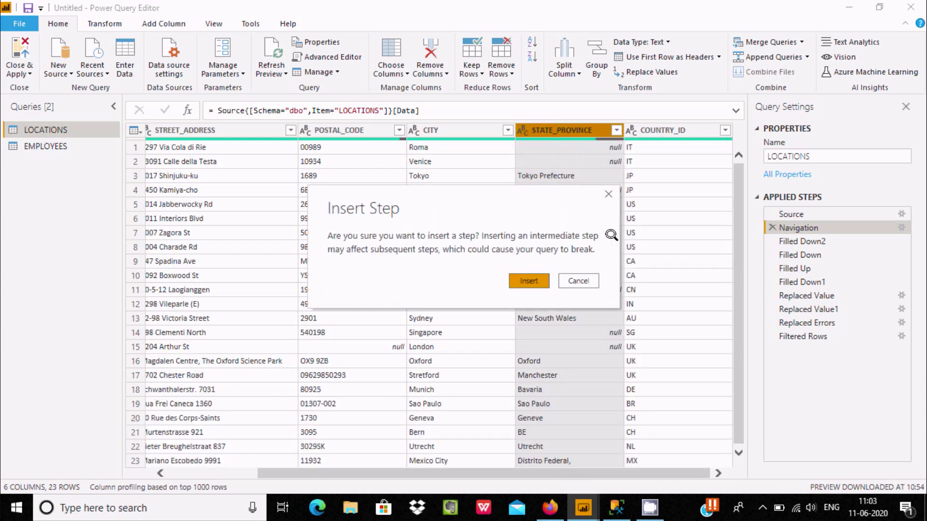
pyautogui.click(522, 278)
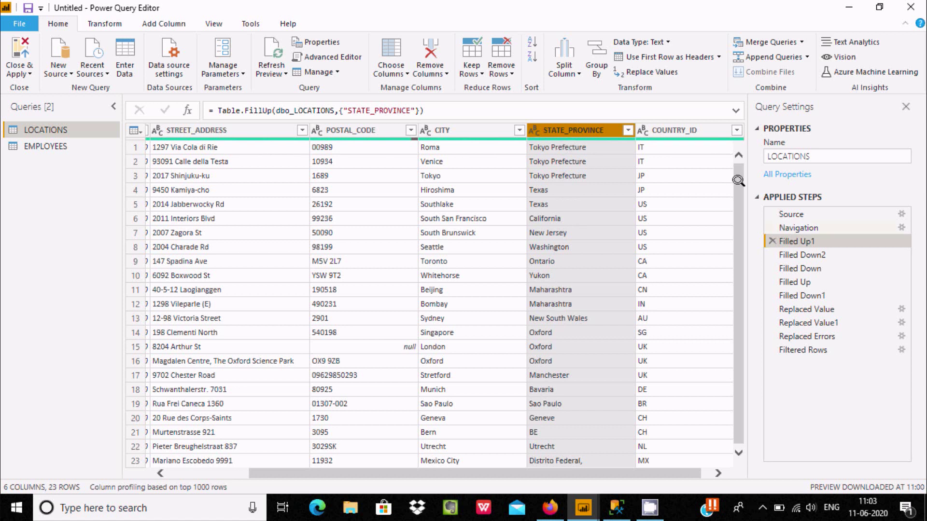
# Insert a Fill Down step on STATE_PROVINCE right after the Navigation step.
pyautogui.click(807, 227)
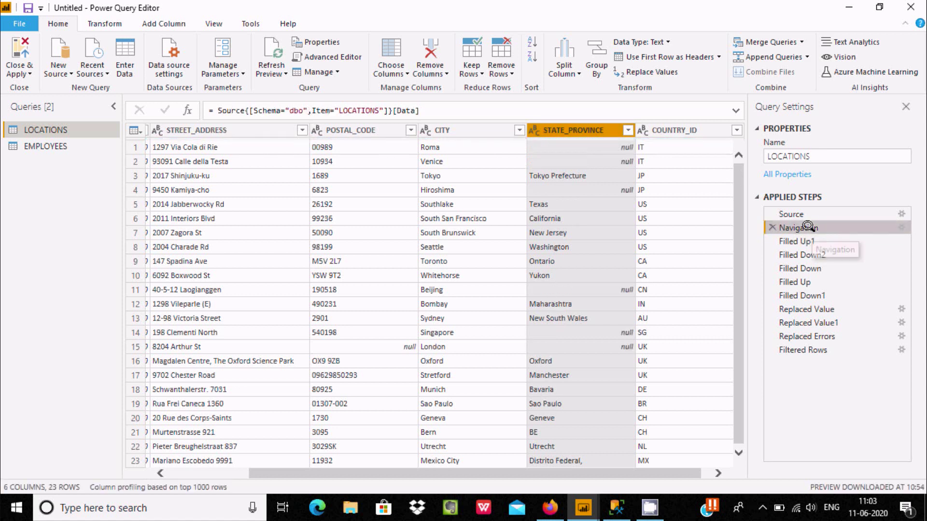
pyautogui.rightClick(560, 126)
pyautogui.moveTo(593, 352)
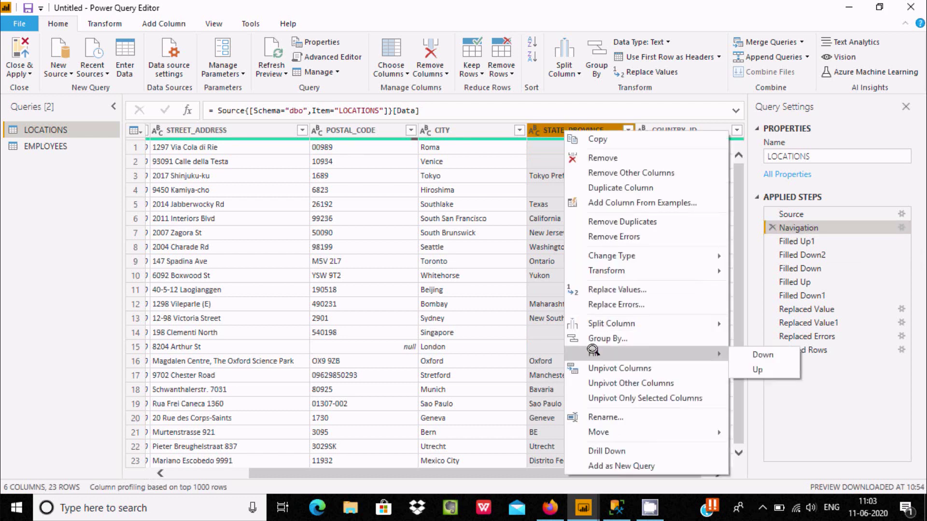
pyautogui.click(758, 370)
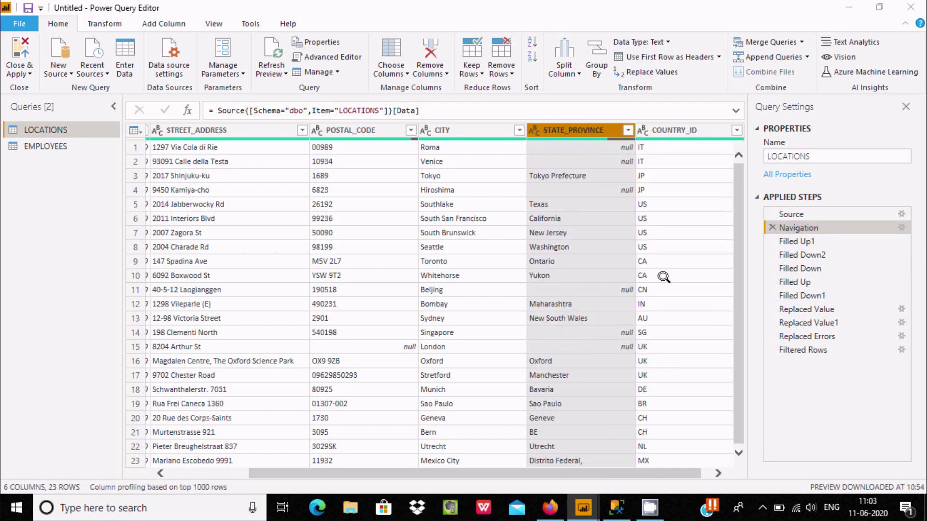
pyautogui.click(530, 279)
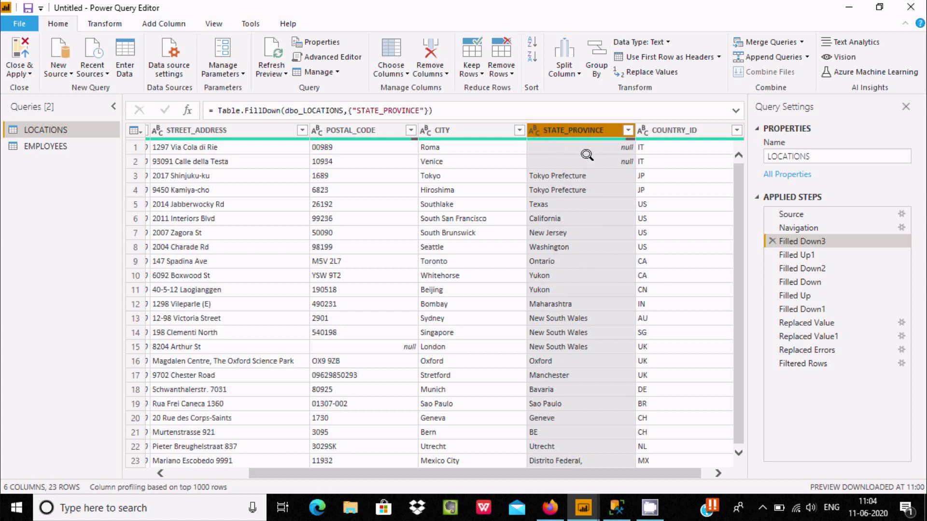
# Insert a Fill Up step on STATE_PROVINCE so rows 1–2 get Tokyo Prefecture.
pyautogui.rightClick(570, 124)
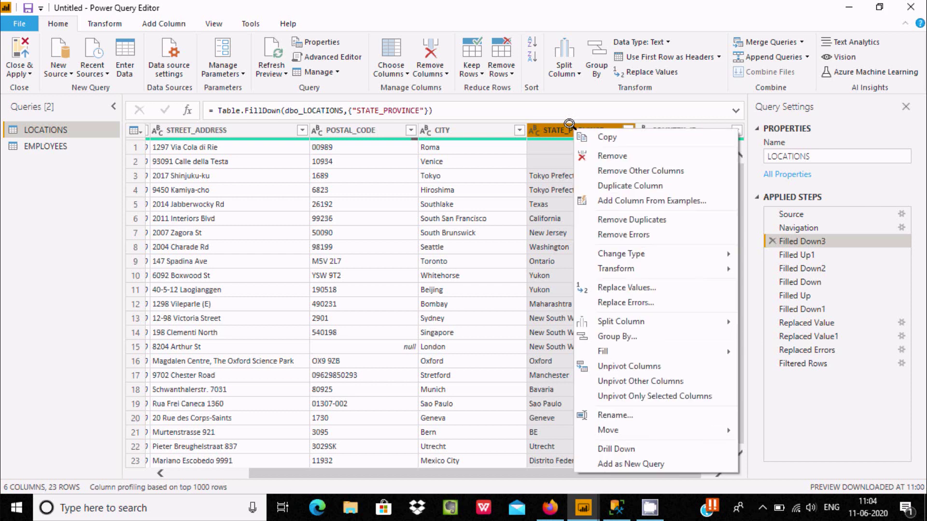
pyautogui.moveTo(617, 349)
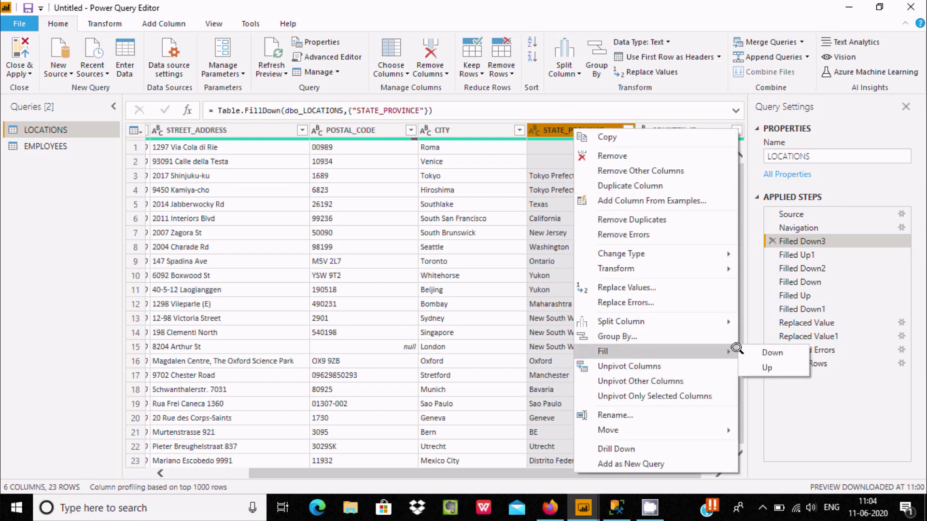
pyautogui.click(770, 355)
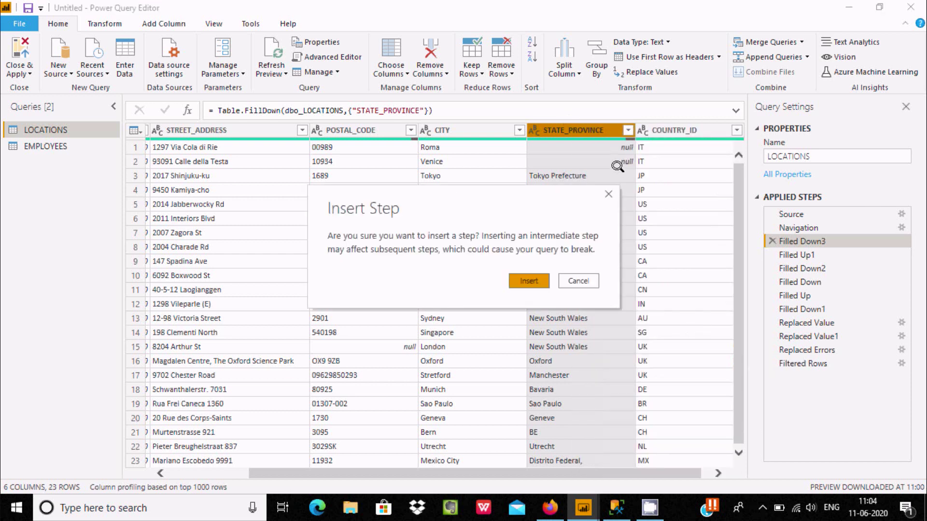
pyautogui.click(533, 278)
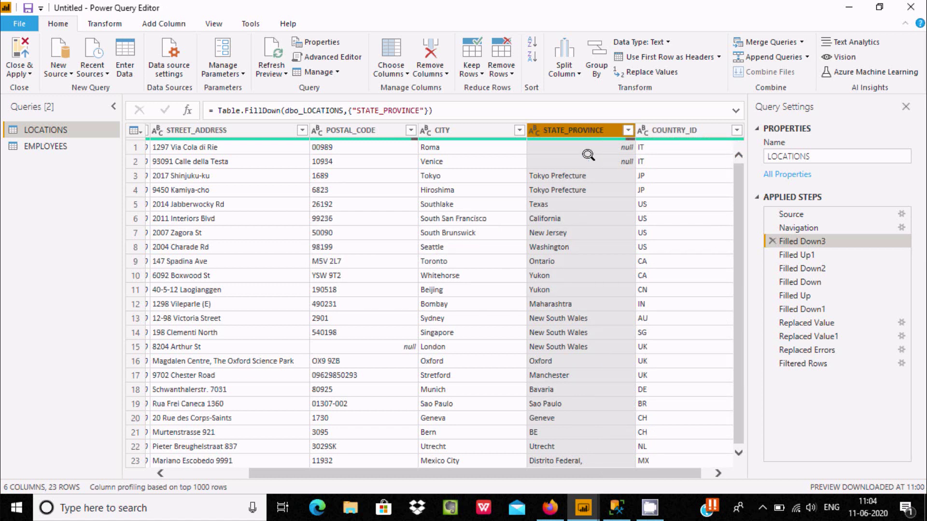